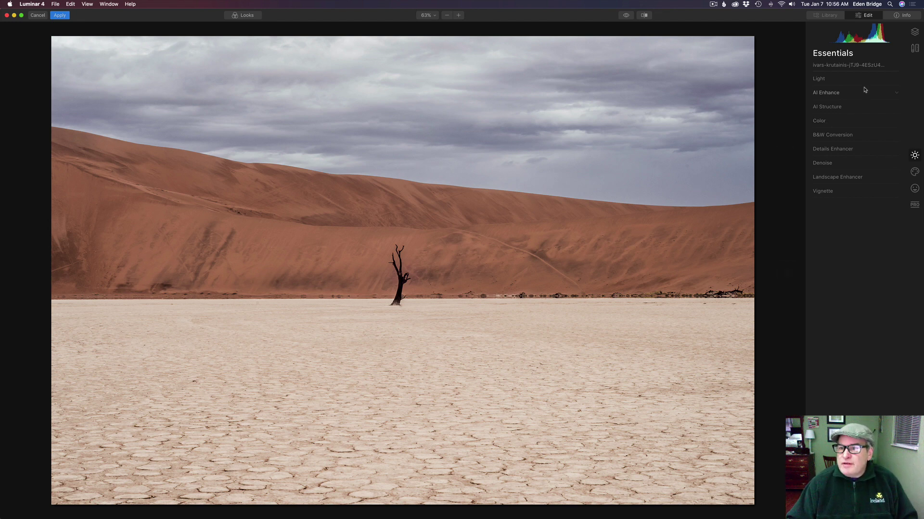
Drag the AI Structure Amount down to -100 to soften clouds, dunes and cracked ground.
click(858, 107)
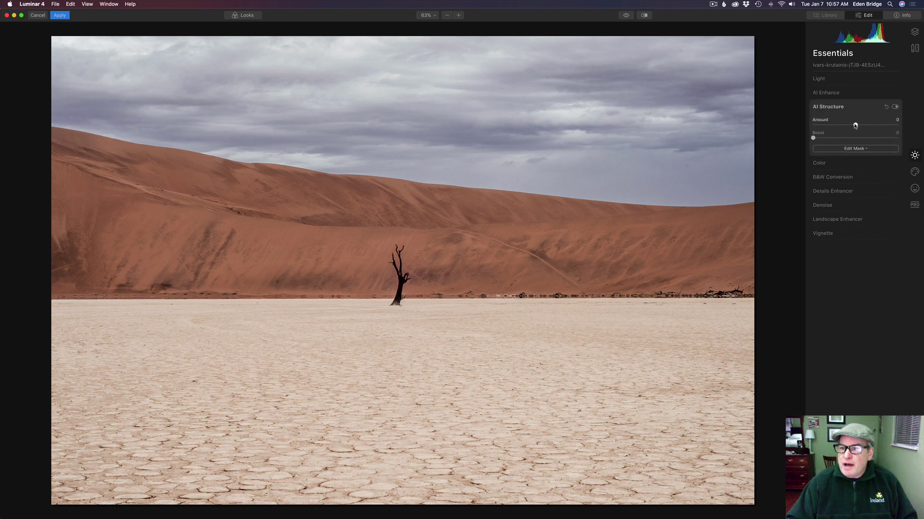
drag(854, 126, 807, 124)
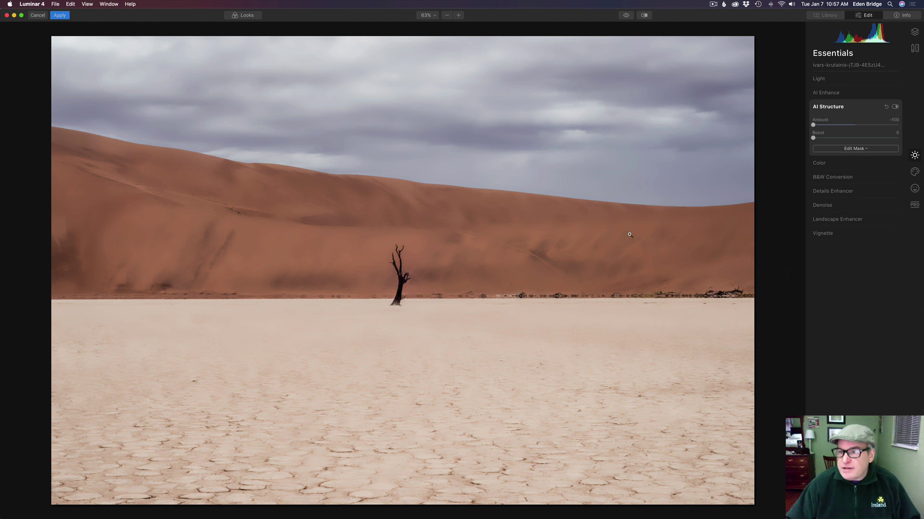
Brush a mask over the sky and clouds with a size-160 brush so the softening stays there.
click(861, 149)
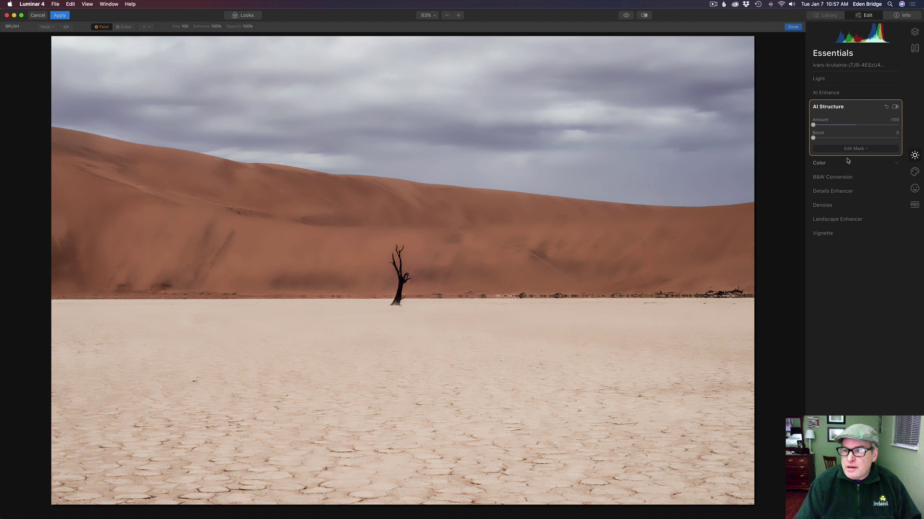
click(847, 159)
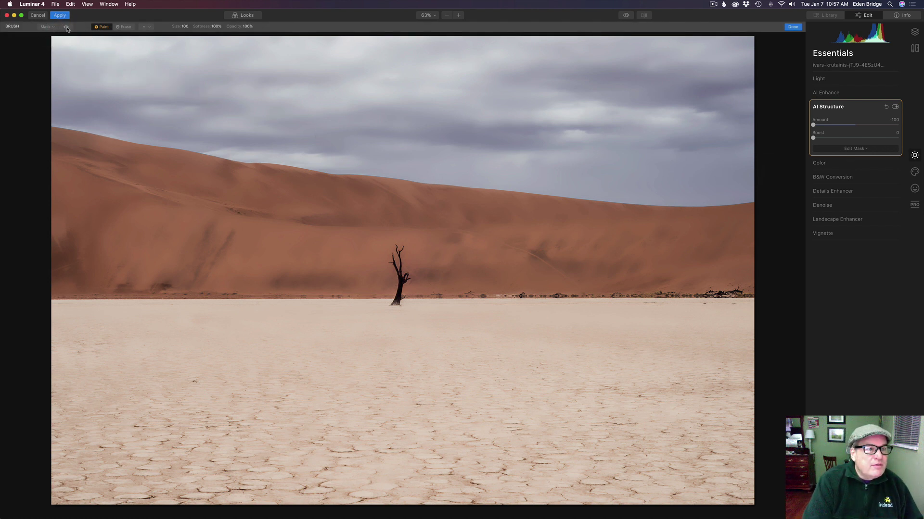
click(66, 27)
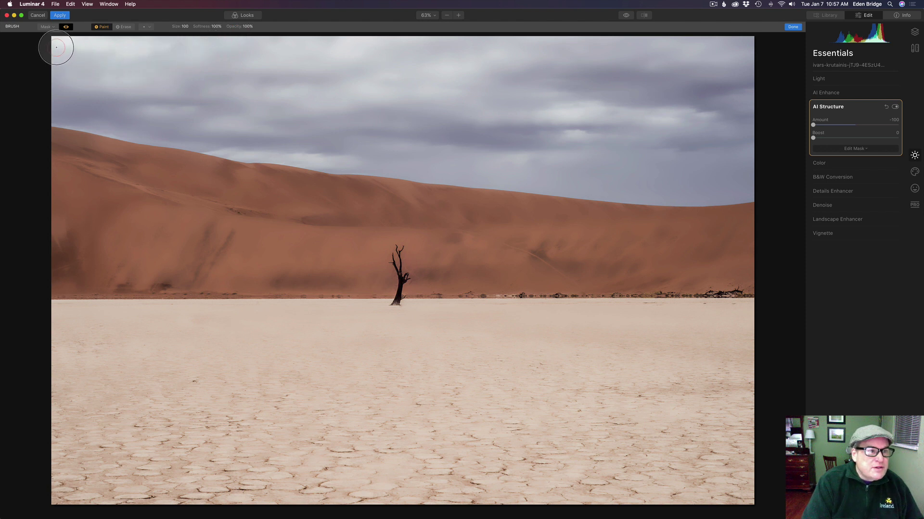
mouse_move(55, 41)
mouse_down()
mouse_move(59, 113)
mouse_move(94, 123)
mouse_move(531, 182)
mouse_move(755, 183)
mouse_move(658, 192)
mouse_move(737, 178)
mouse_move(751, 133)
mouse_move(743, 69)
mouse_move(748, 170)
mouse_move(749, 31)
mouse_move(732, 41)
mouse_move(81, 51)
mouse_move(441, 51)
mouse_up()
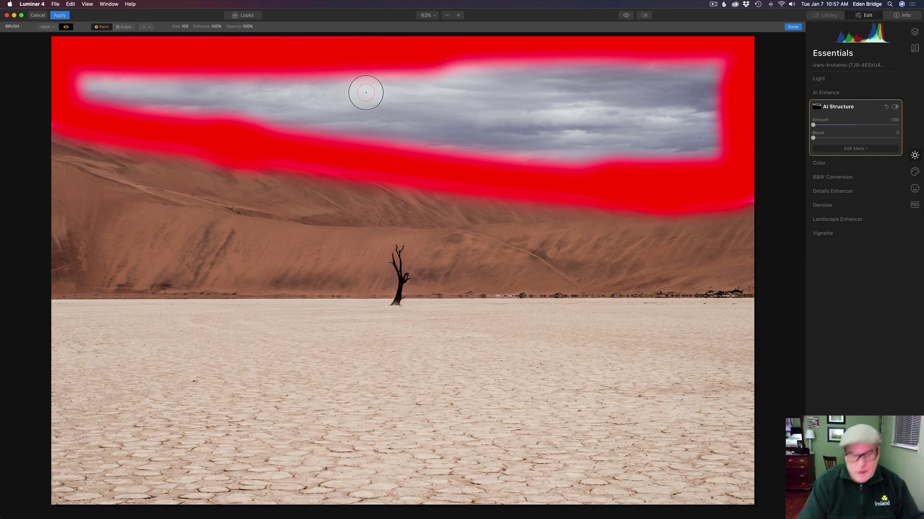
key(bracketright)
key(bracketright)
key(bracketright)
key(bracketright)
key(bracketright)
key(bracketright)
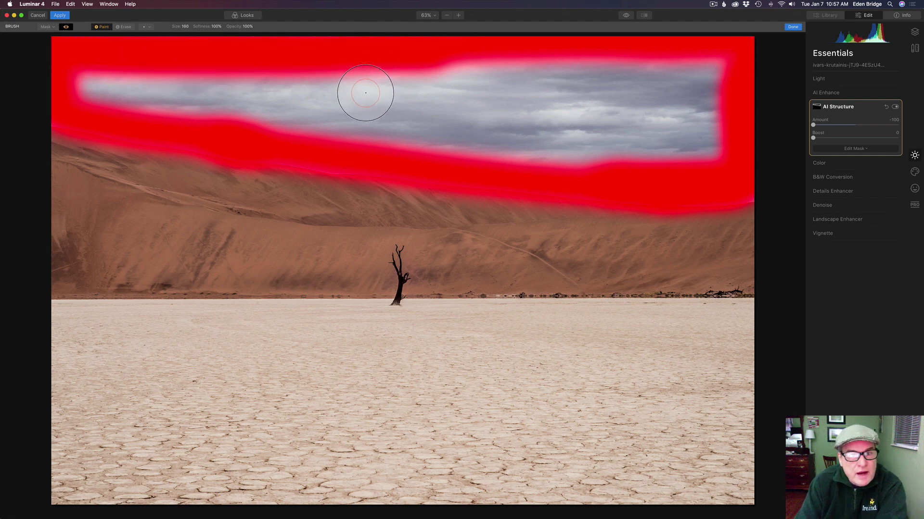
mouse_move(126, 83)
mouse_down()
mouse_move(81, 79)
mouse_move(494, 60)
mouse_move(725, 63)
mouse_move(729, 76)
mouse_move(507, 72)
mouse_move(86, 91)
mouse_move(403, 127)
mouse_move(593, 125)
mouse_move(712, 111)
mouse_up()
mouse_move(529, 91)
mouse_down()
mouse_move(474, 132)
mouse_move(607, 141)
mouse_move(740, 126)
mouse_move(643, 143)
mouse_move(722, 149)
mouse_up()
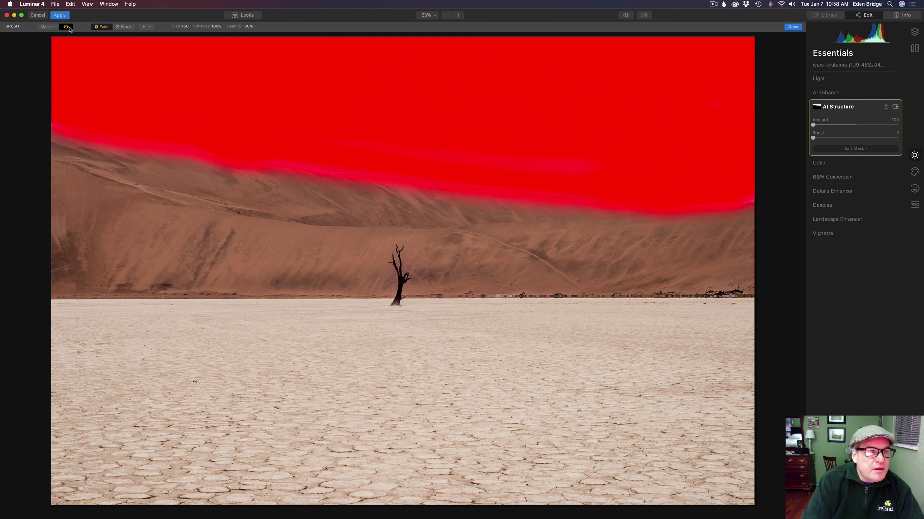
click(66, 27)
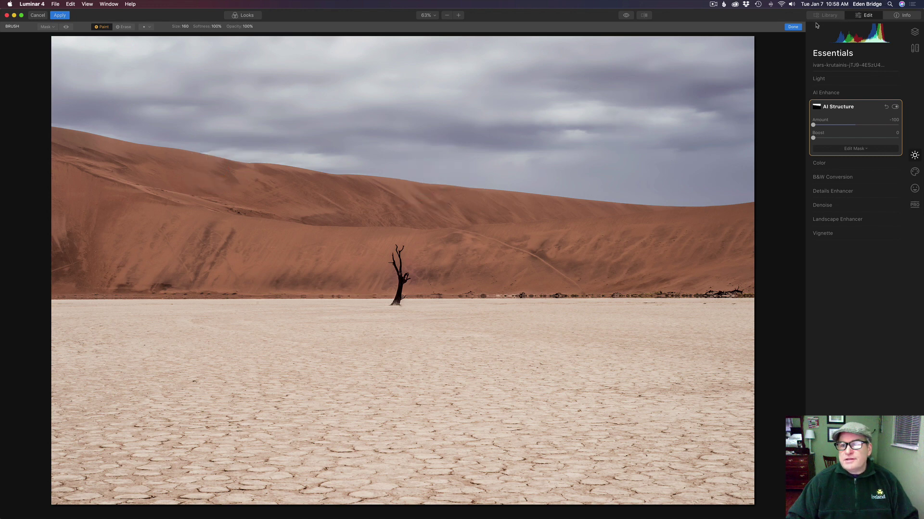
click(792, 28)
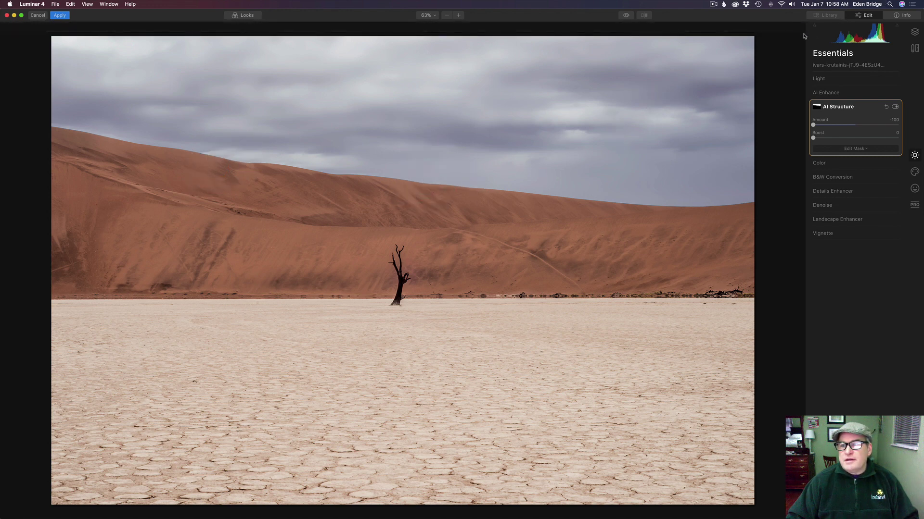
Toggle AI Structure off and on repeatedly to compare the softened sky, ending with it on.
click(895, 107)
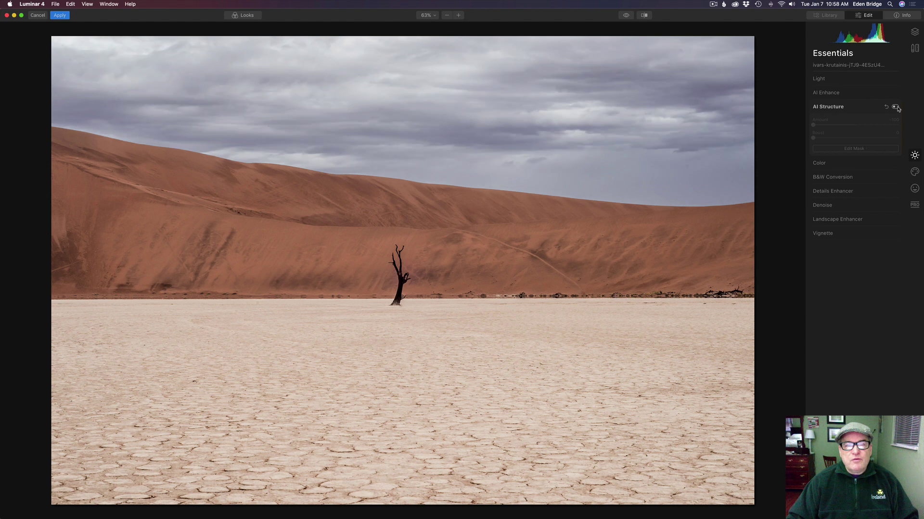
click(896, 107)
click(896, 107)
click(896, 107)
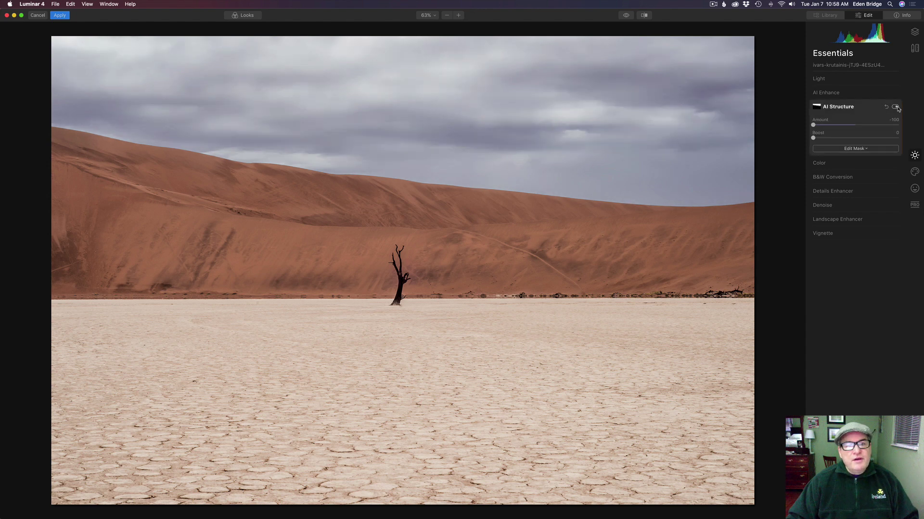
click(895, 107)
click(895, 107)
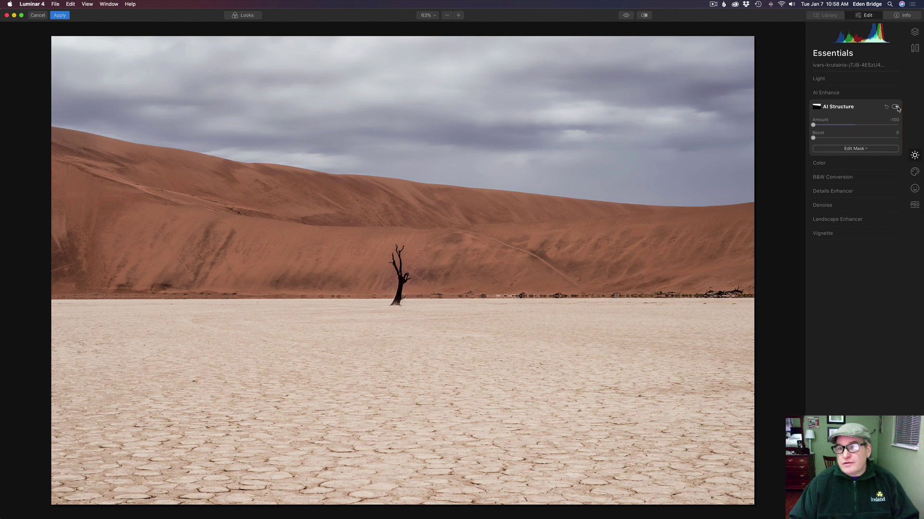
click(915, 31)
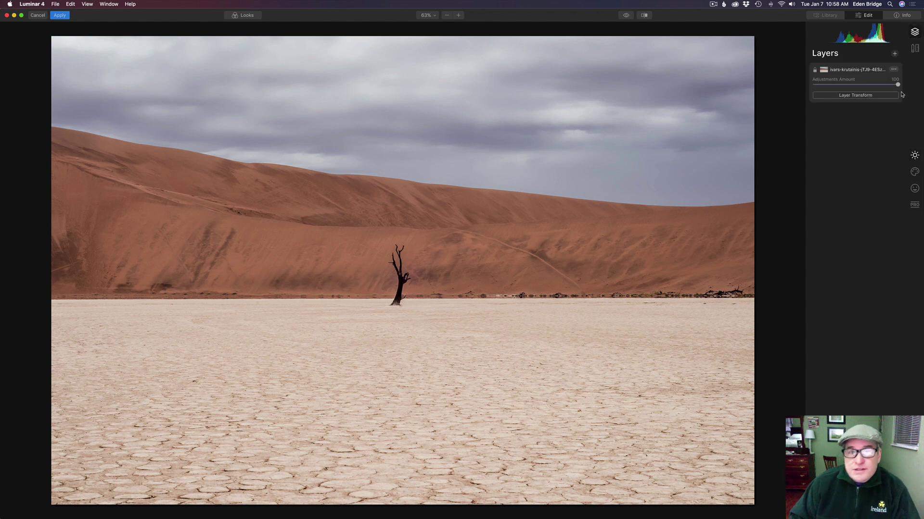
click(41, 5)
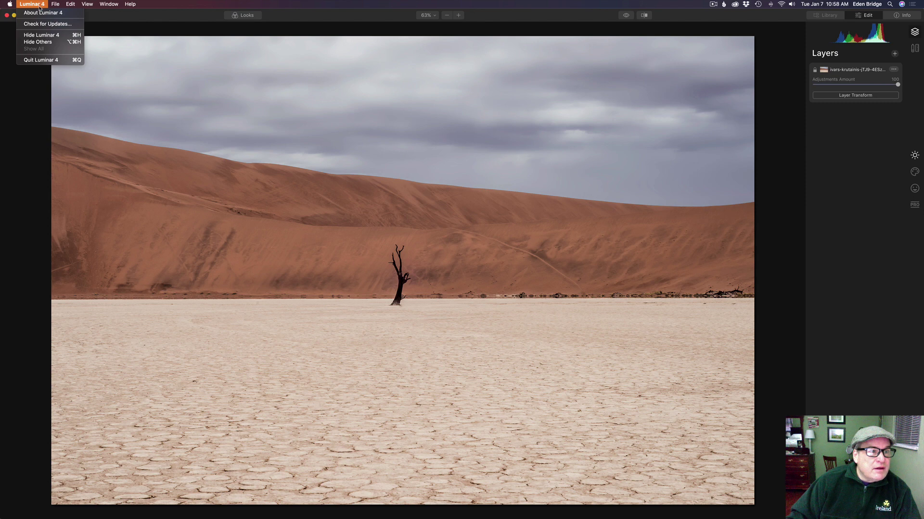
click(42, 12)
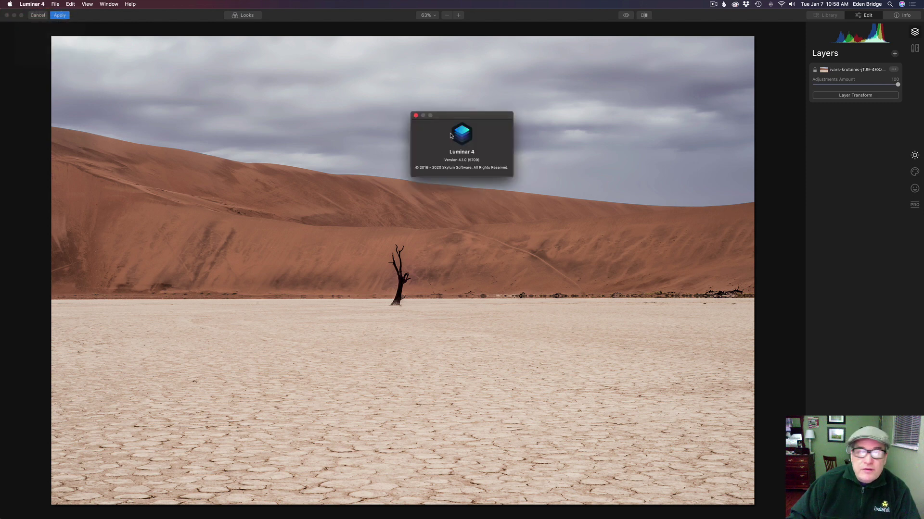
click(415, 116)
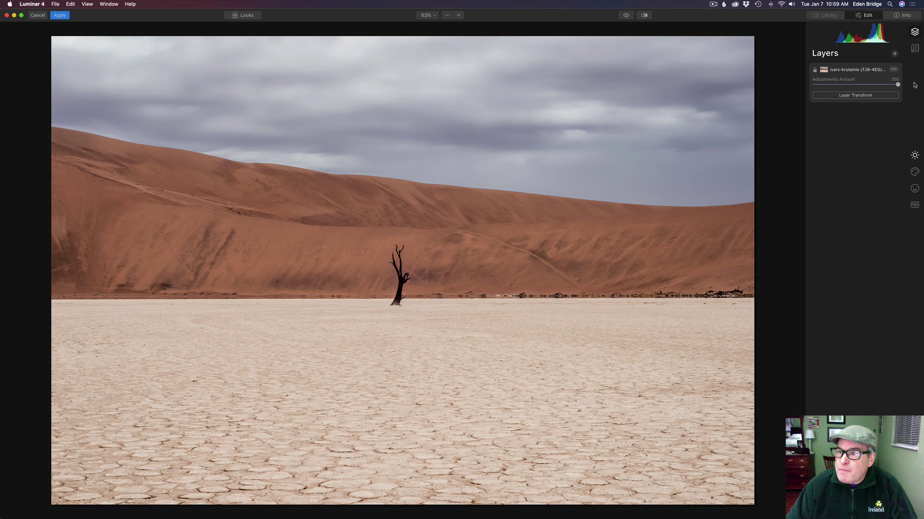
Add Adjustment Layer 1 and set its AI Structure Amount to about 54 in Essentials.
click(895, 56)
click(868, 63)
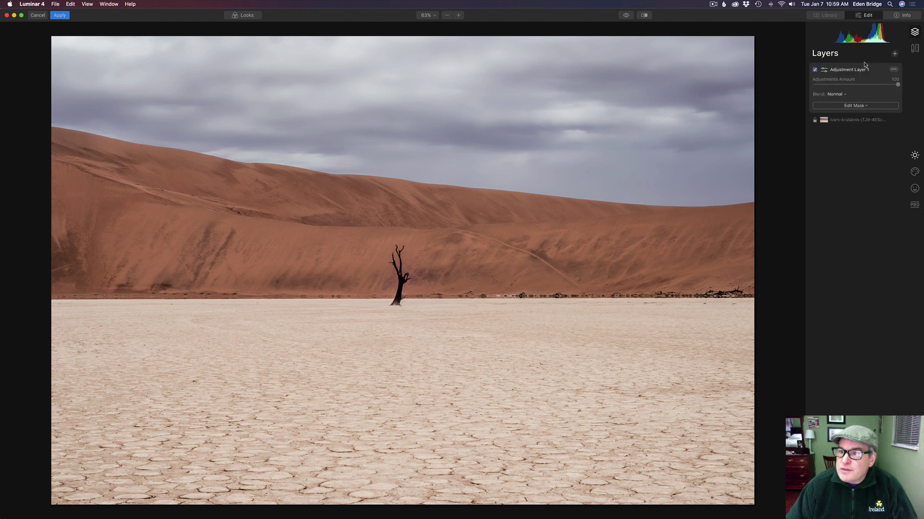
click(915, 155)
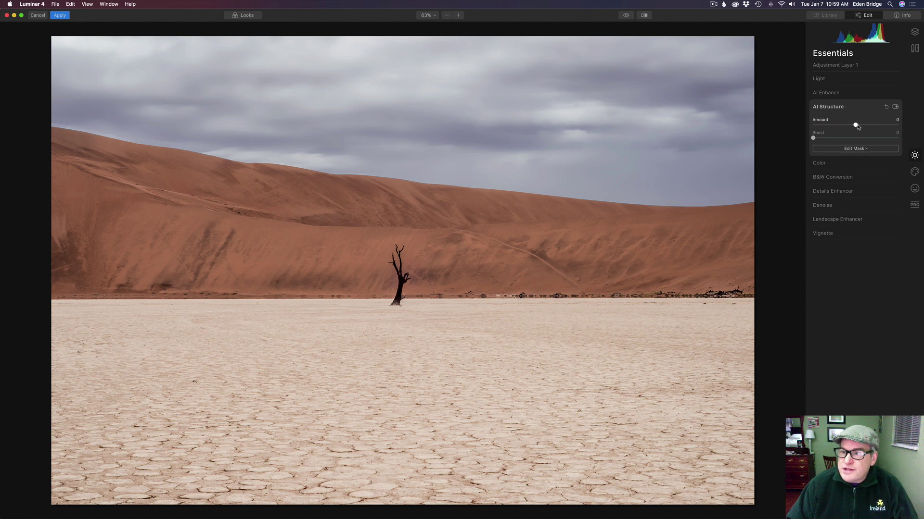
drag(857, 125, 886, 131)
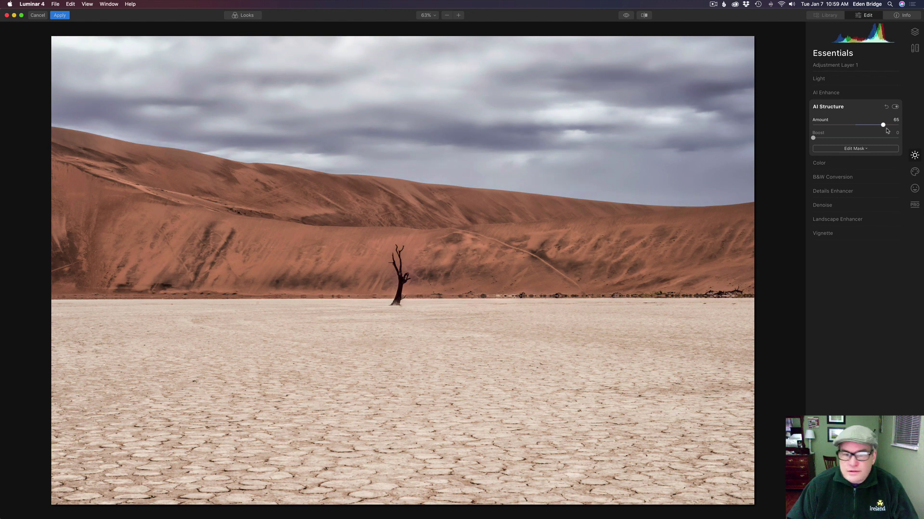
drag(886, 131, 882, 130)
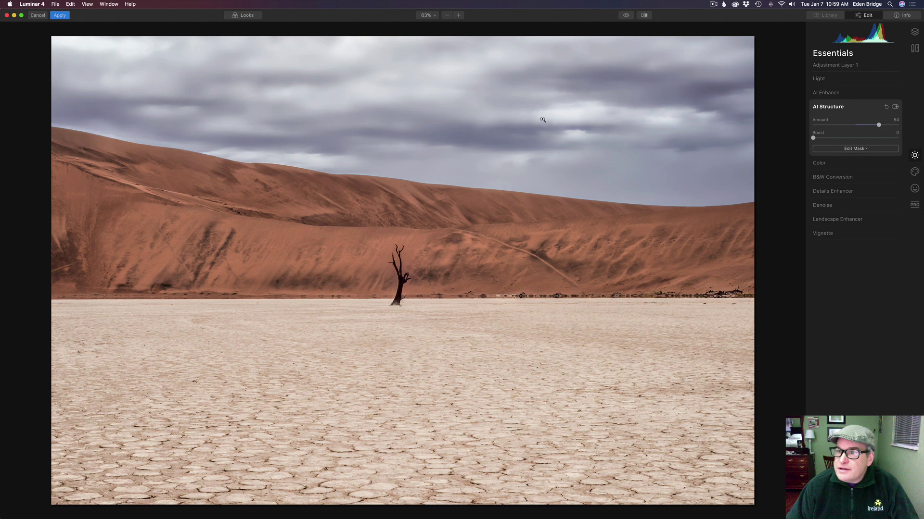
Copy the AI Structure sky mask from the original photo layer.
click(917, 33)
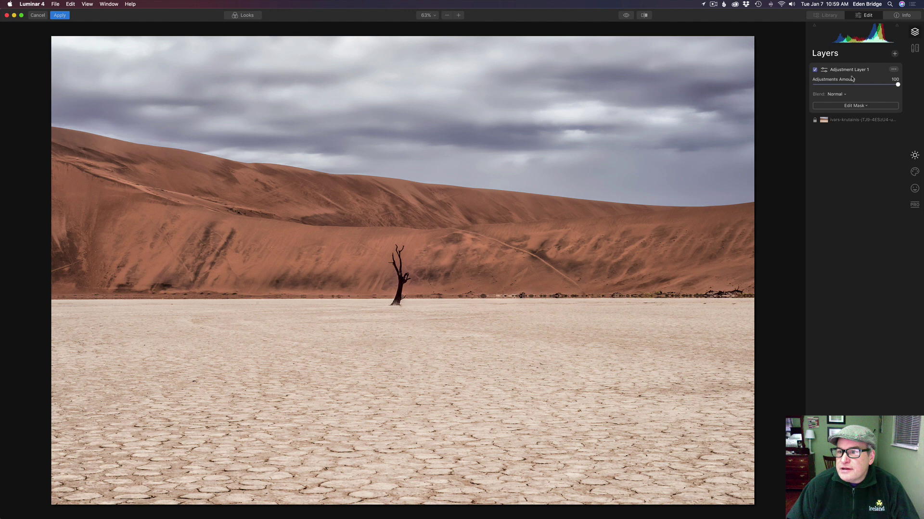
click(856, 120)
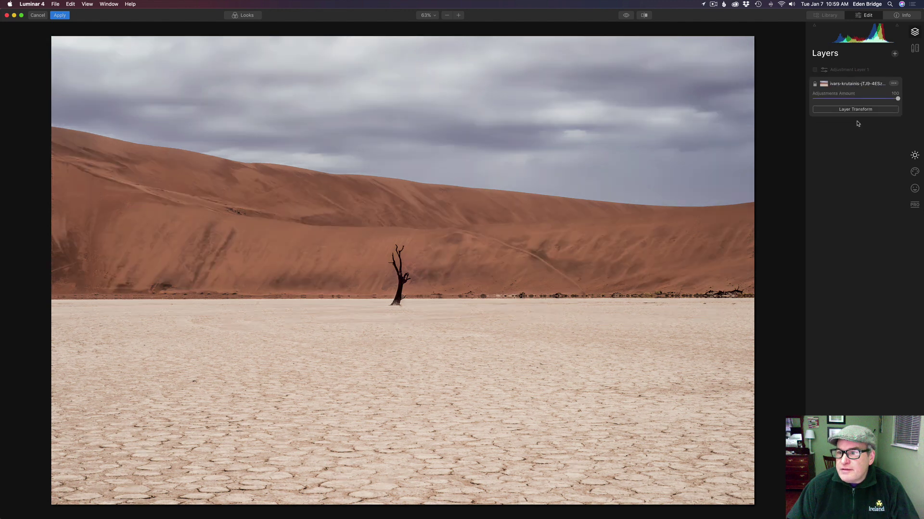
click(915, 155)
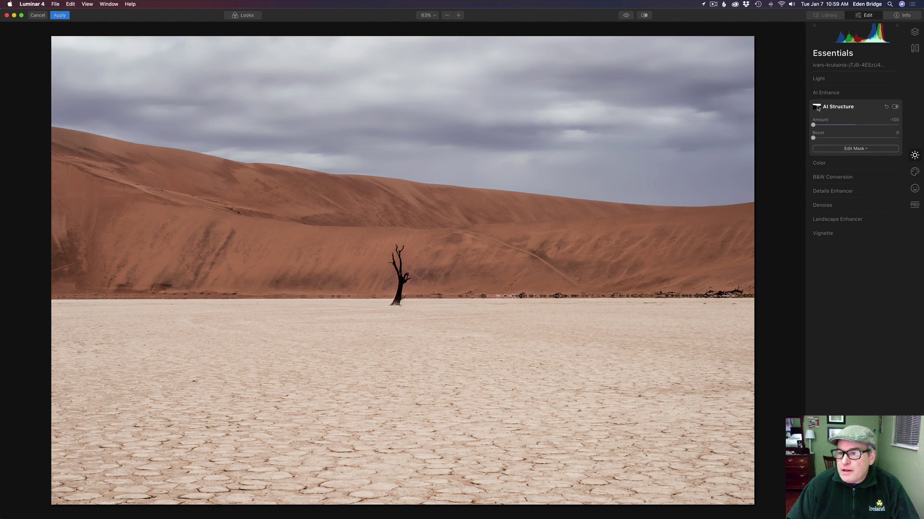
click(816, 106)
click(802, 137)
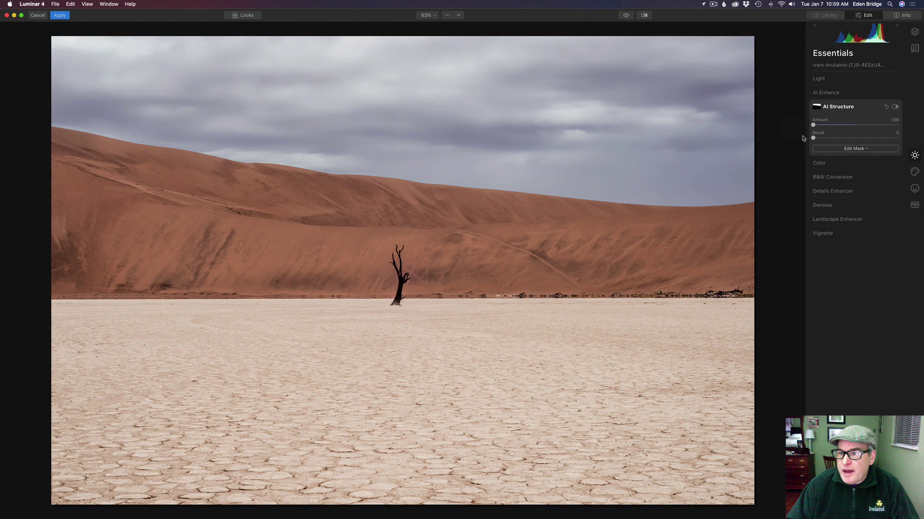
On Adjustment Layer 1, paste the copied sky mask into AI Structure's brush mask and invert it.
click(914, 32)
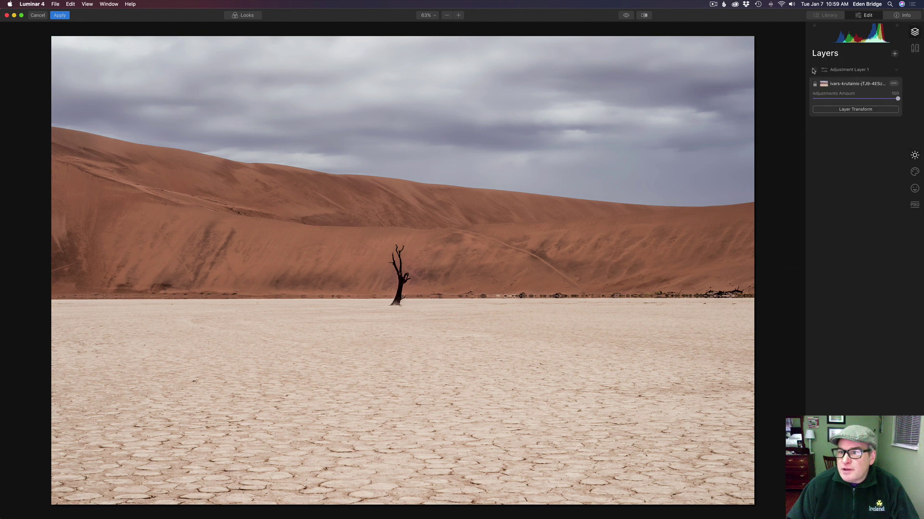
click(814, 70)
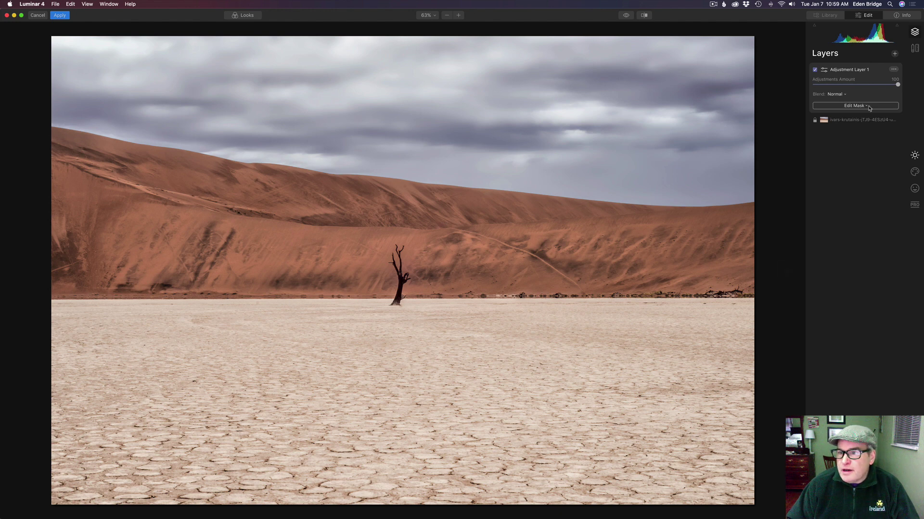
click(915, 155)
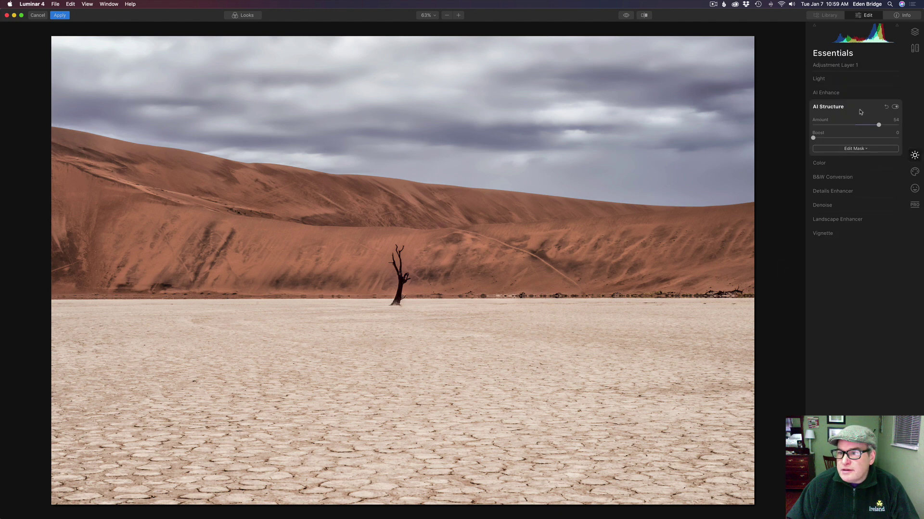
click(862, 150)
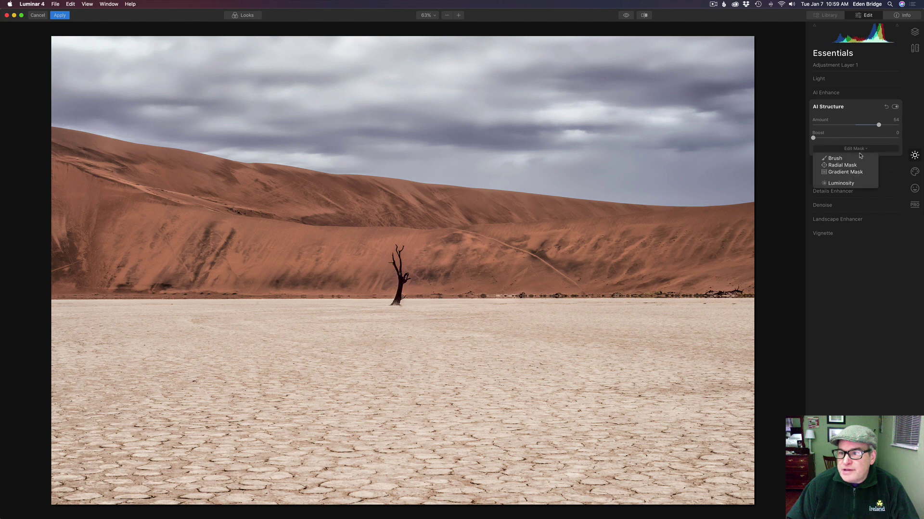
click(848, 160)
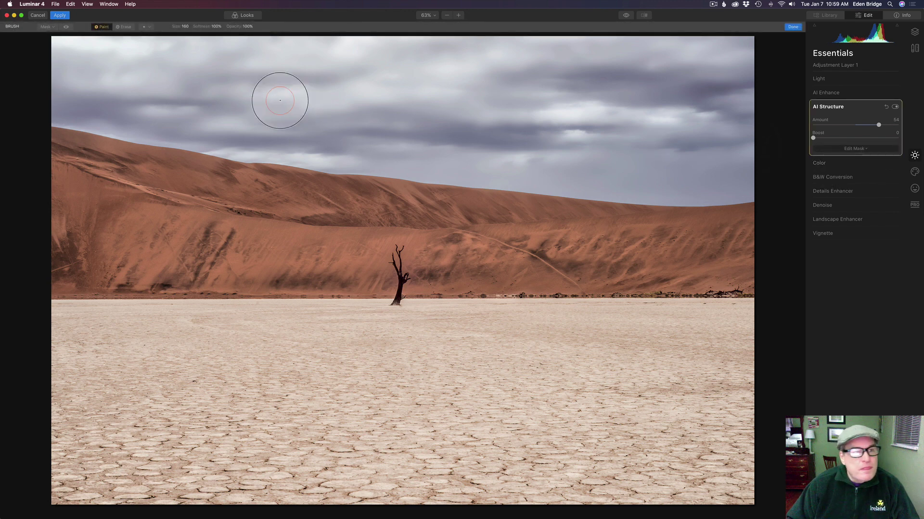
click(53, 28)
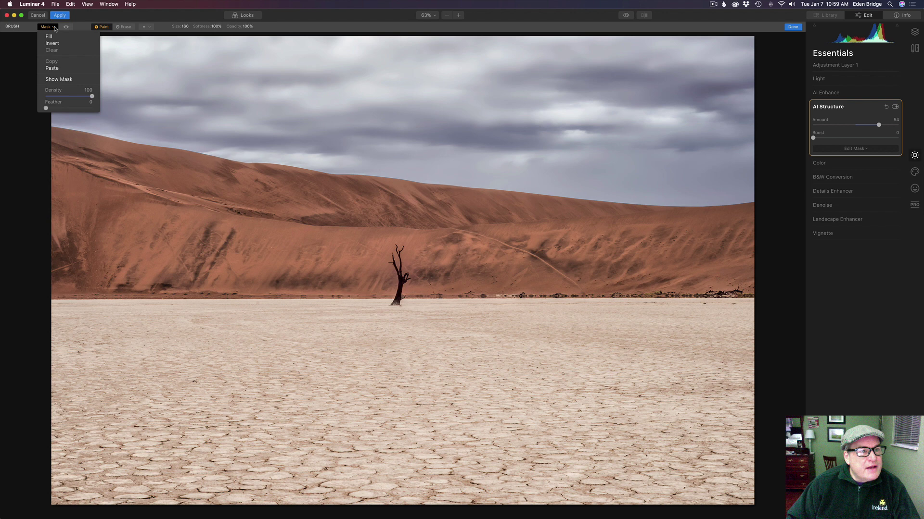
click(52, 68)
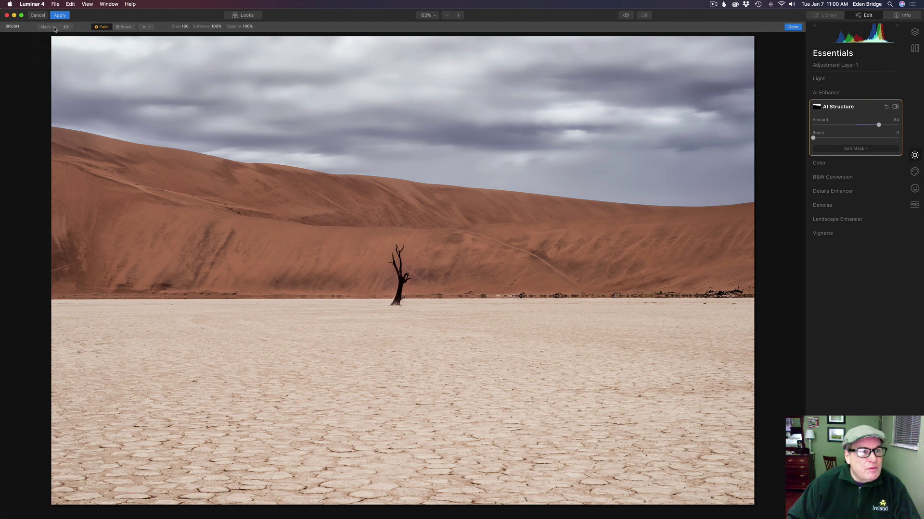
click(54, 27)
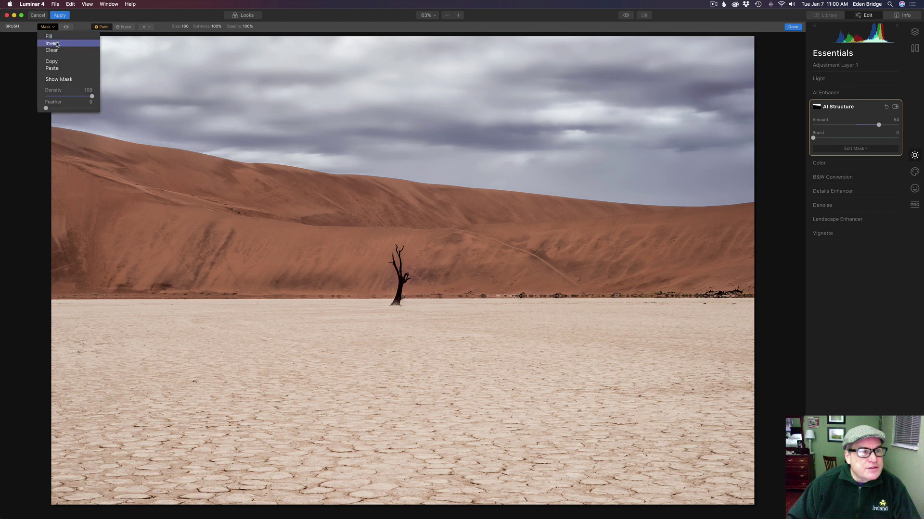
click(57, 42)
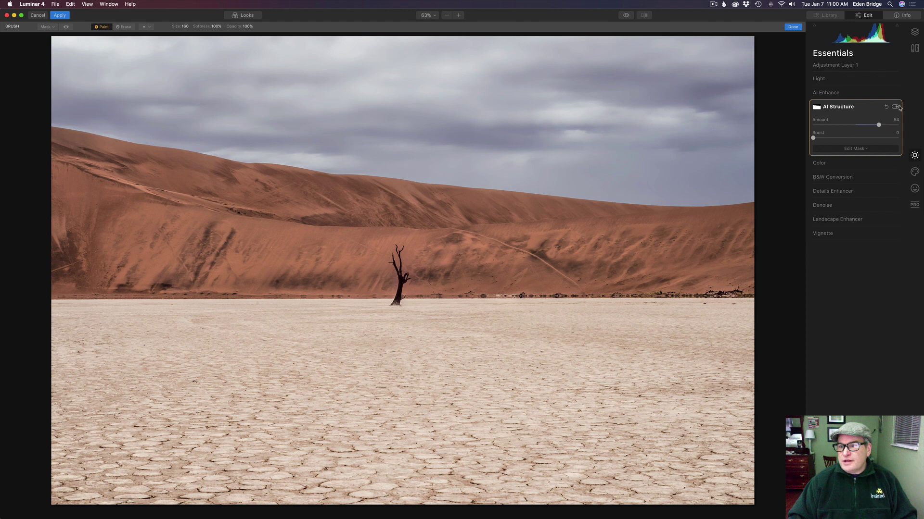
Finish the AI Structure mask, then compare by toggling the effect and the original-photo preview.
click(793, 27)
click(894, 107)
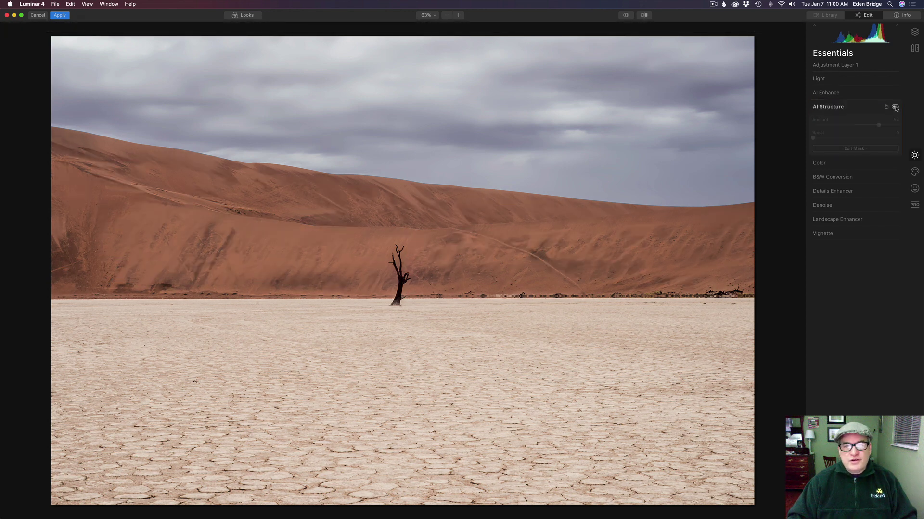
click(895, 107)
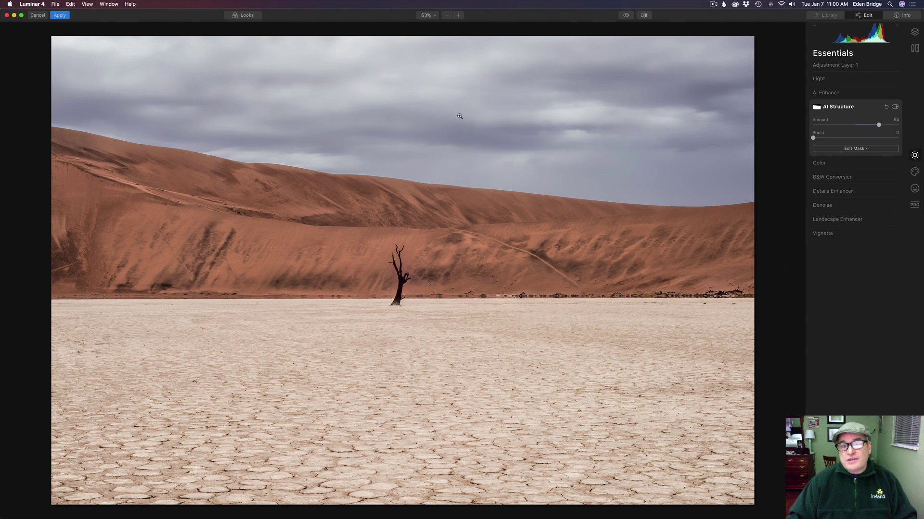
click(626, 15)
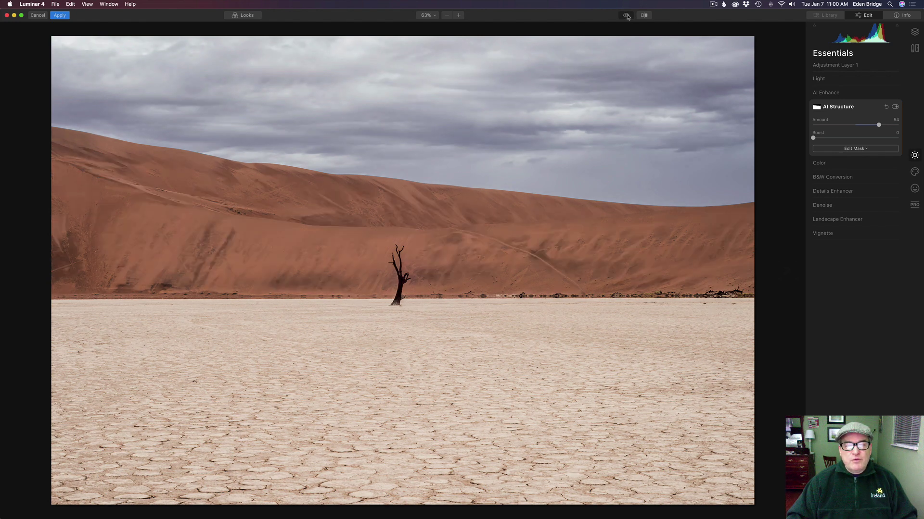
click(626, 15)
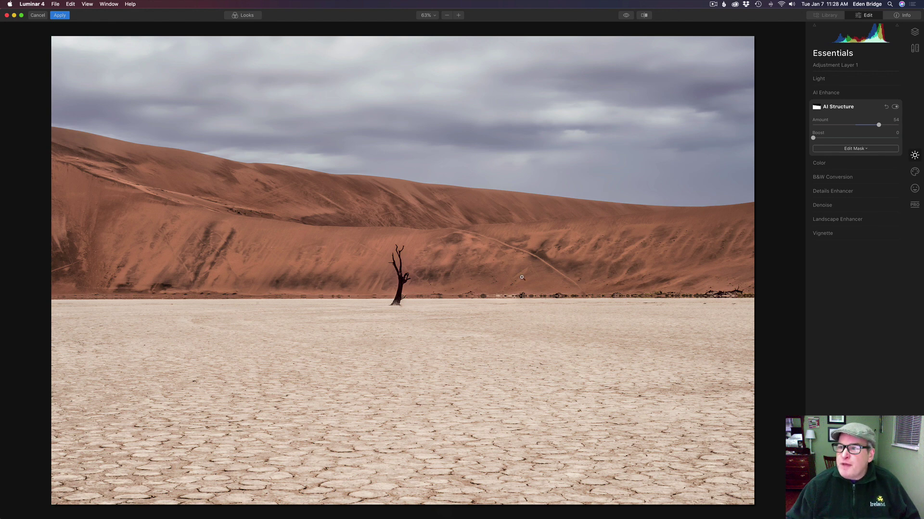
click(914, 33)
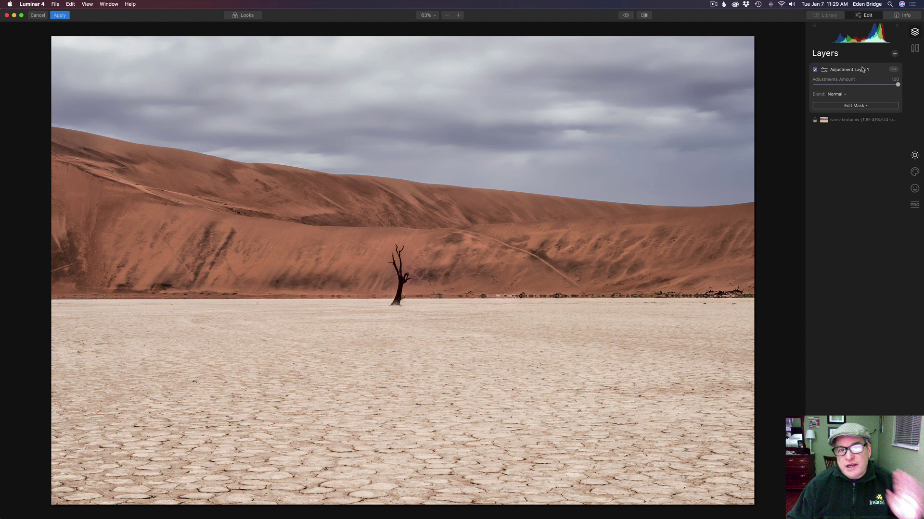
click(915, 155)
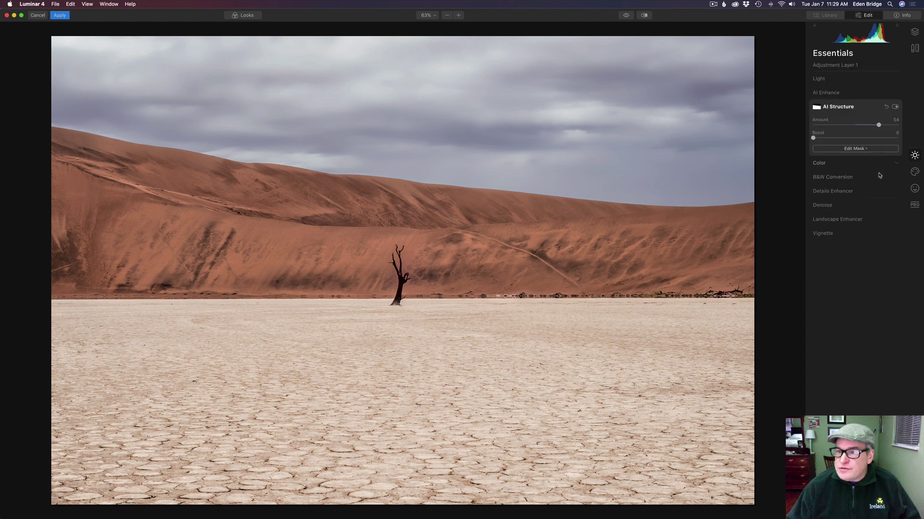
At 100% zoom on the foreground, set Details Enhancer to Small 43, Medium 25, Large 11, Sharpen 25.
click(855, 192)
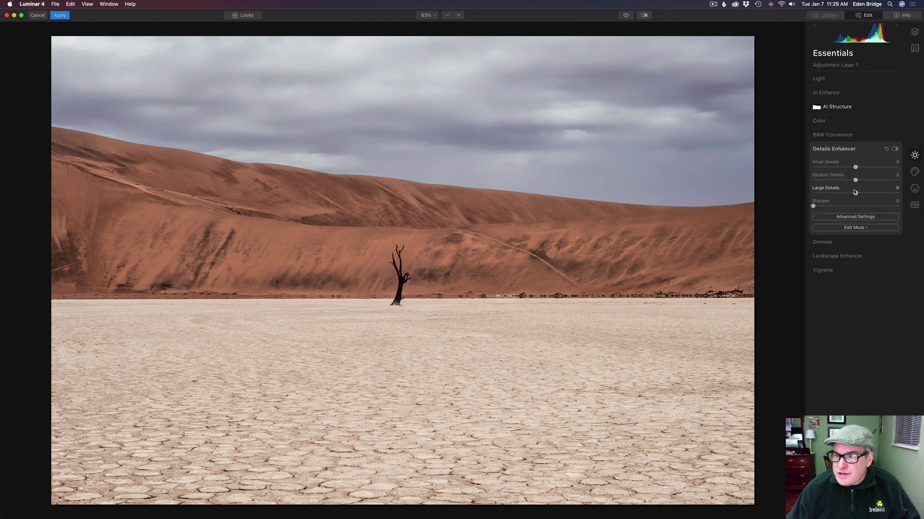
click(452, 402)
drag(452, 402, 468, 266)
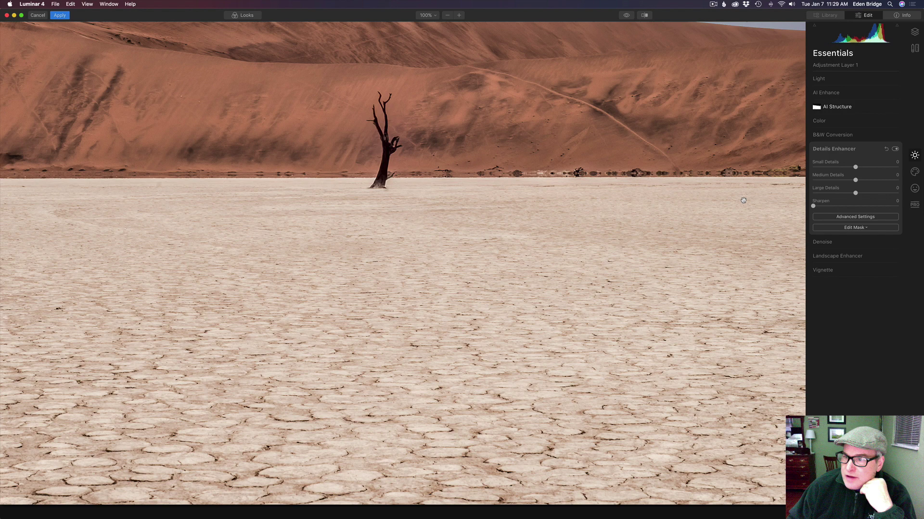
drag(856, 167, 875, 167)
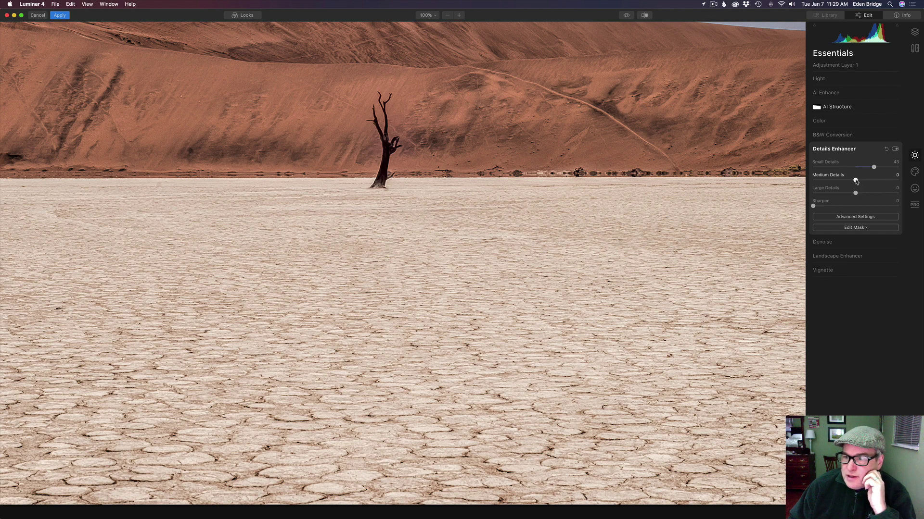
drag(855, 180, 866, 180)
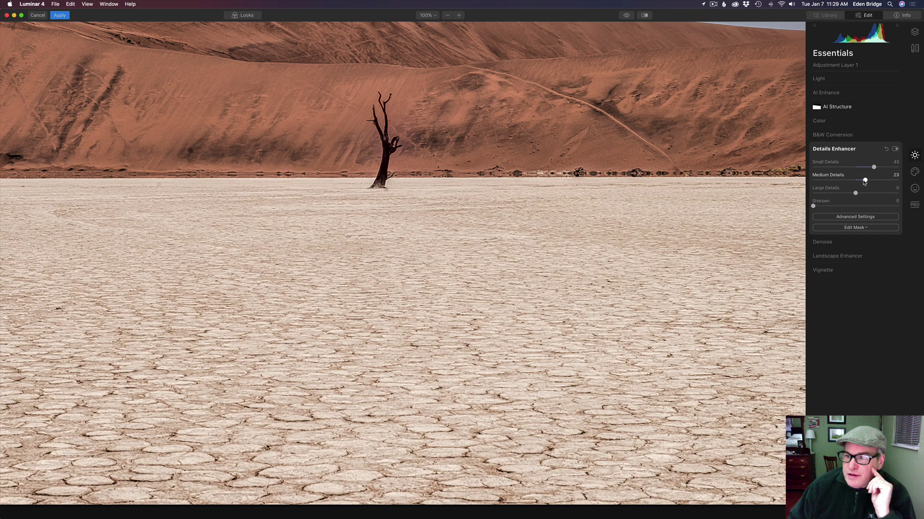
drag(865, 180, 892, 195)
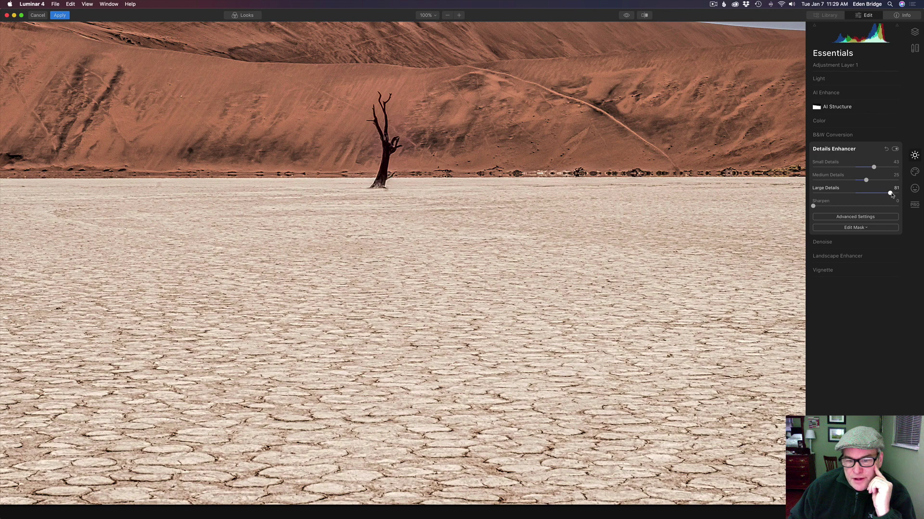
drag(891, 195, 861, 195)
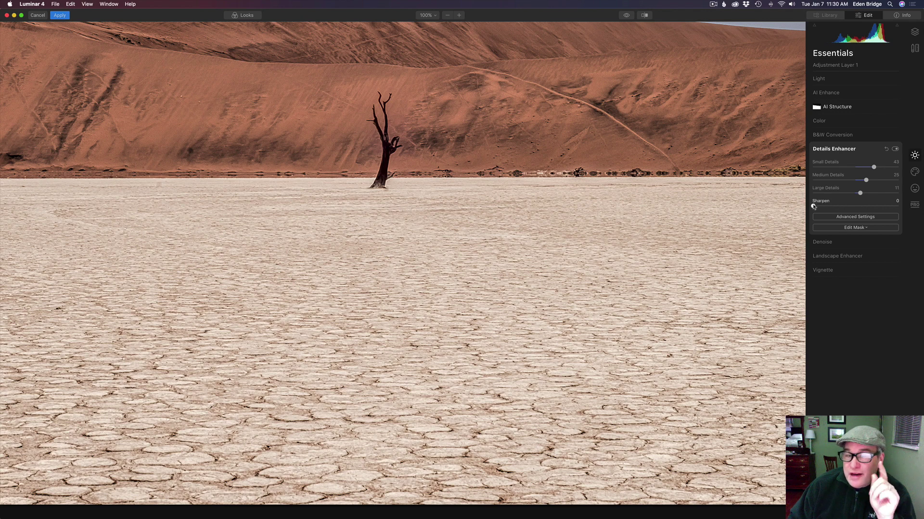
drag(813, 206, 837, 207)
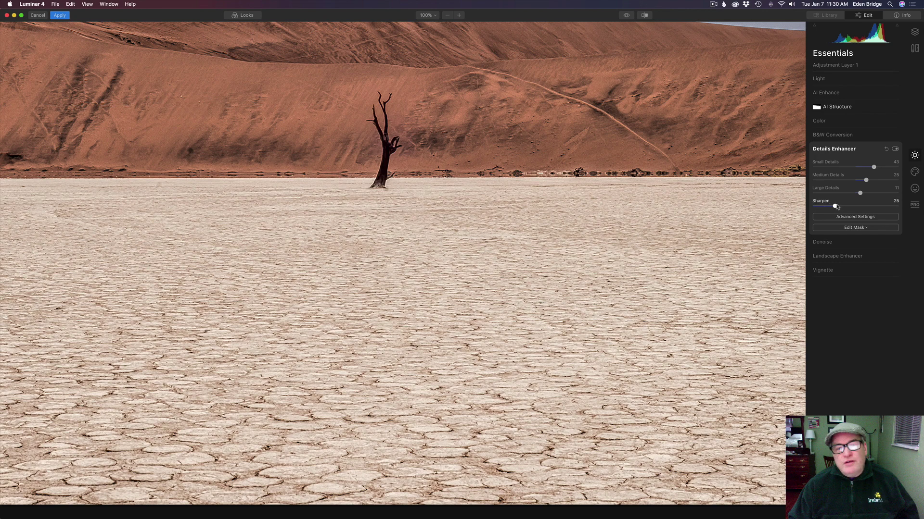
click(857, 217)
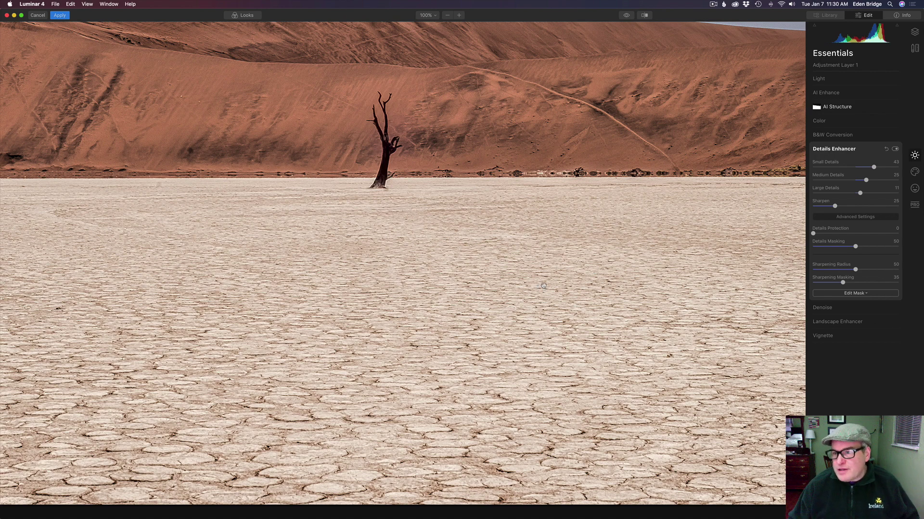
click(859, 217)
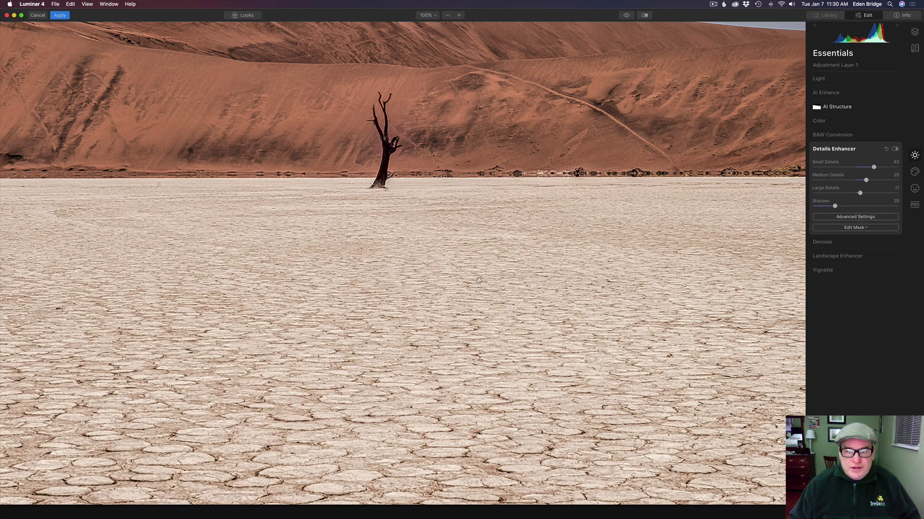
Fit the photo to the screen and start a Gradient Mask for Details Enhancer.
key(super+0)
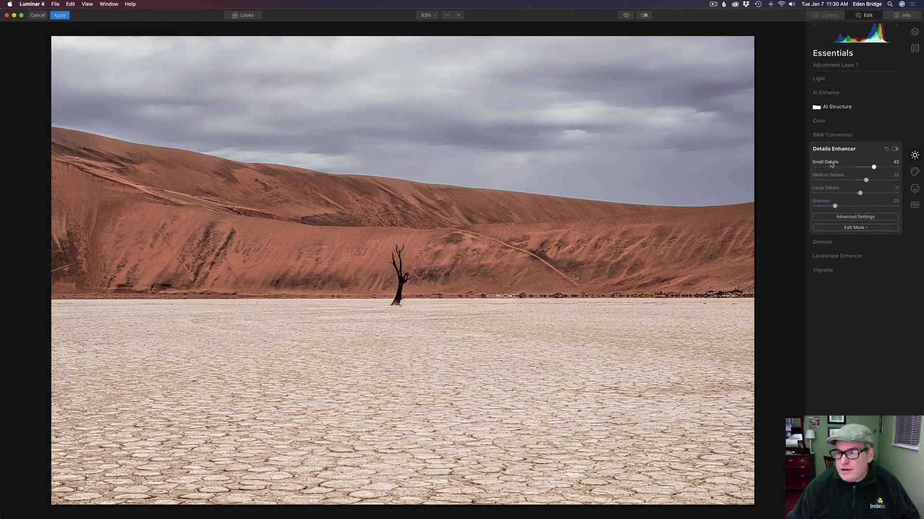
click(856, 228)
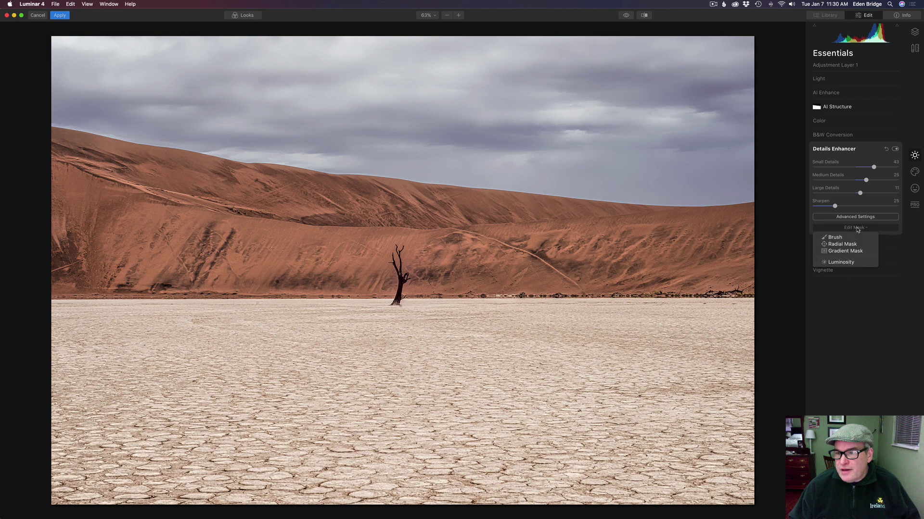
click(850, 252)
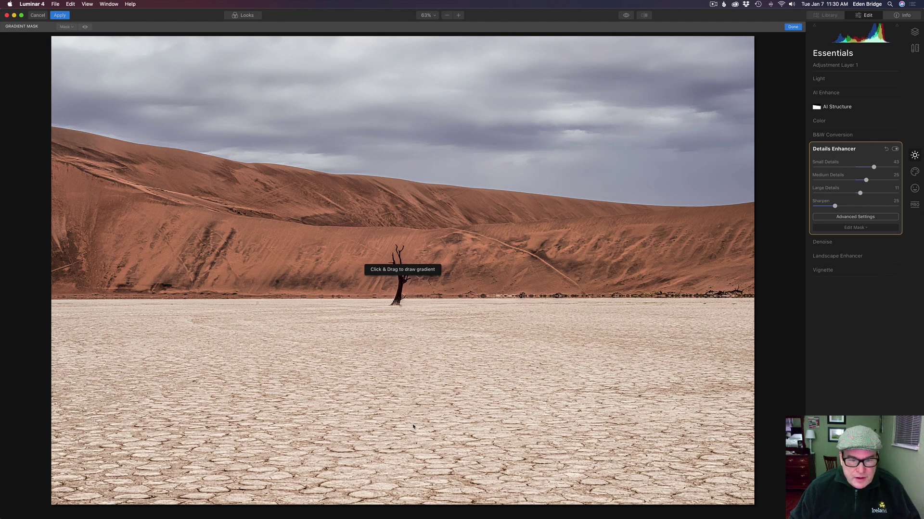
Draw the Details Enhancer gradient up to just below the horizon at the dead tree, tilted slightly.
drag(414, 426, 413, 389)
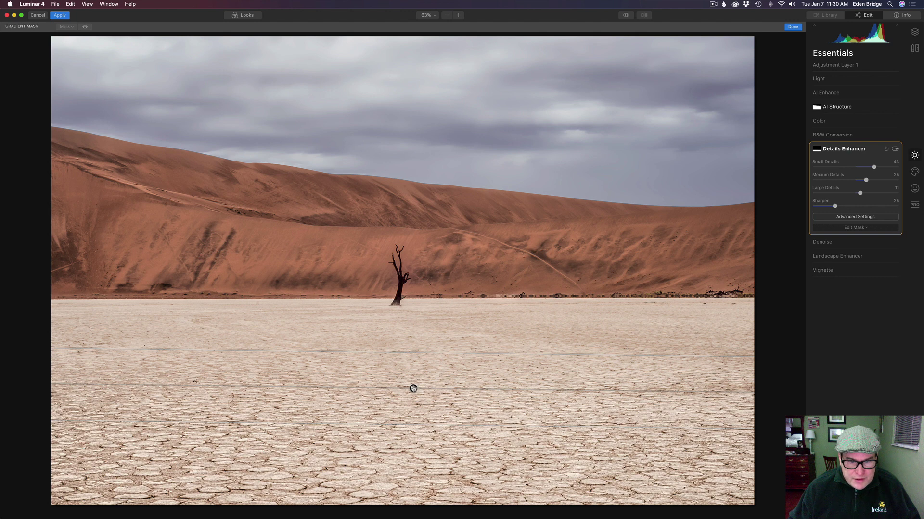
drag(413, 389, 414, 349)
drag(644, 352, 645, 348)
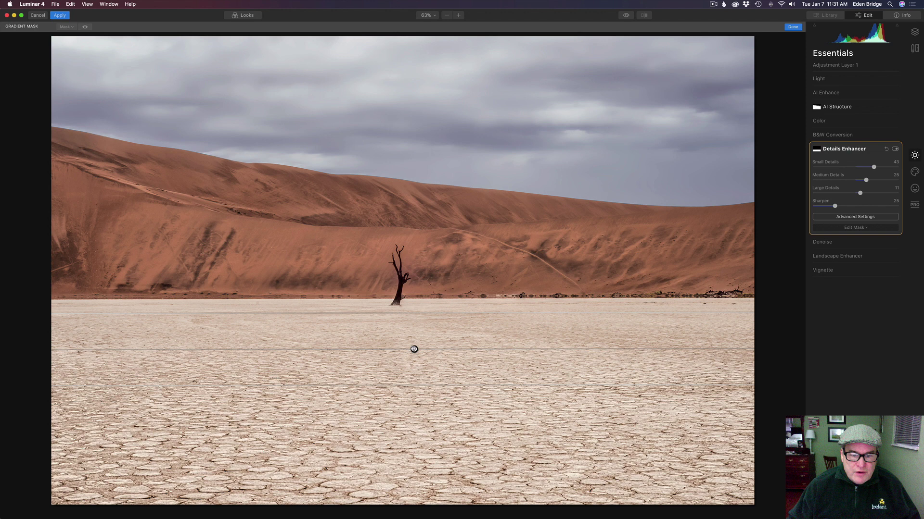
drag(414, 350, 414, 347)
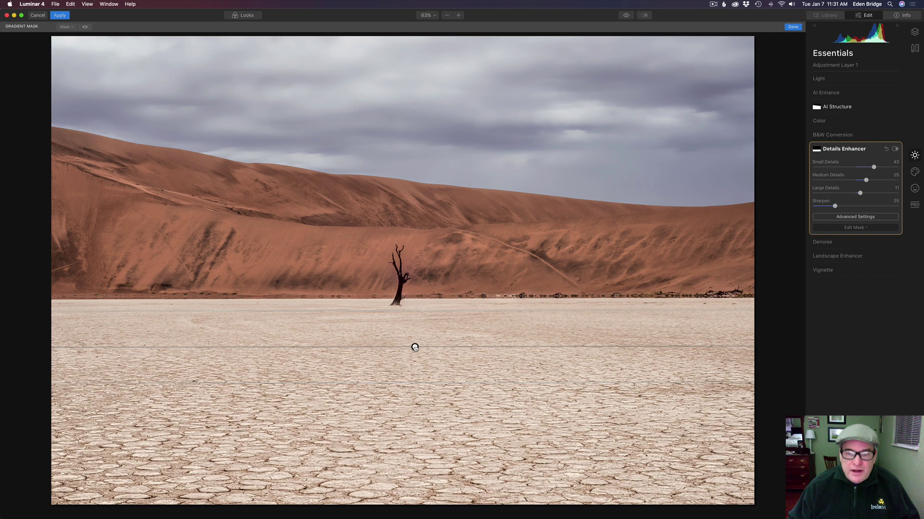
drag(415, 347, 414, 326)
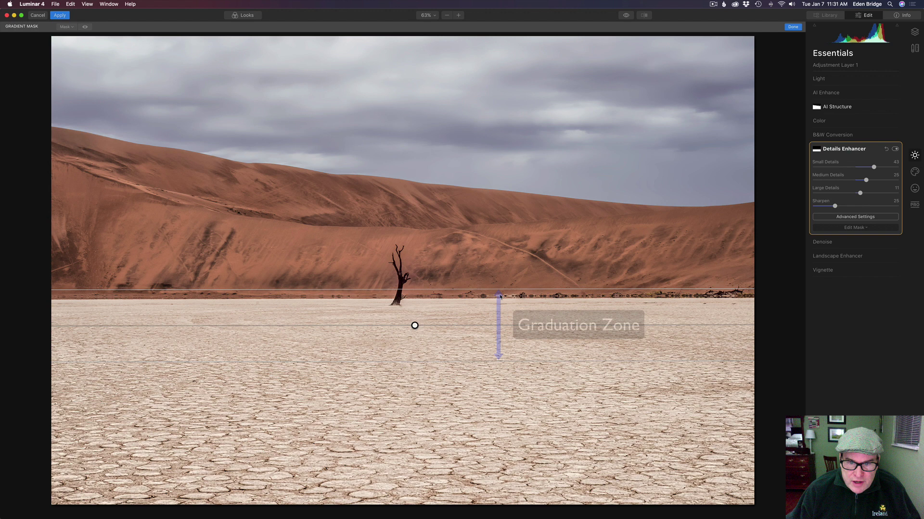
drag(414, 325, 415, 324)
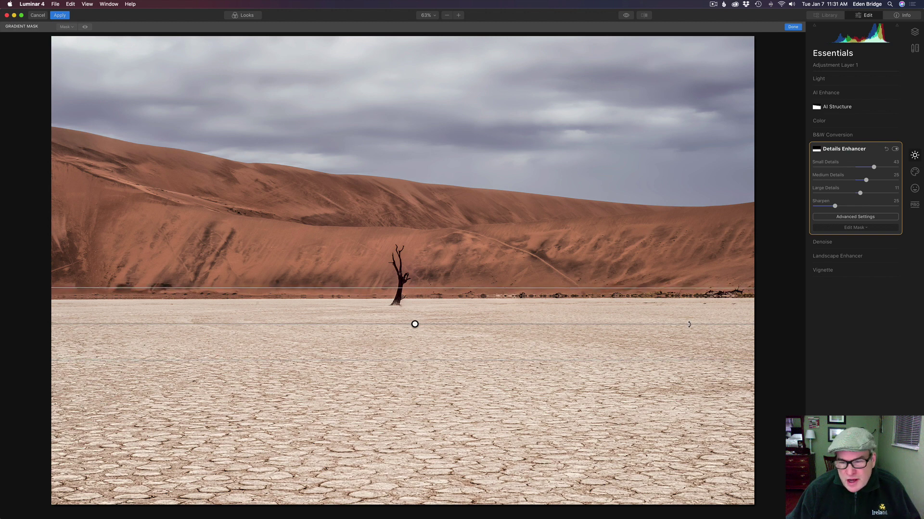
drag(688, 325, 590, 326)
drag(520, 324, 711, 324)
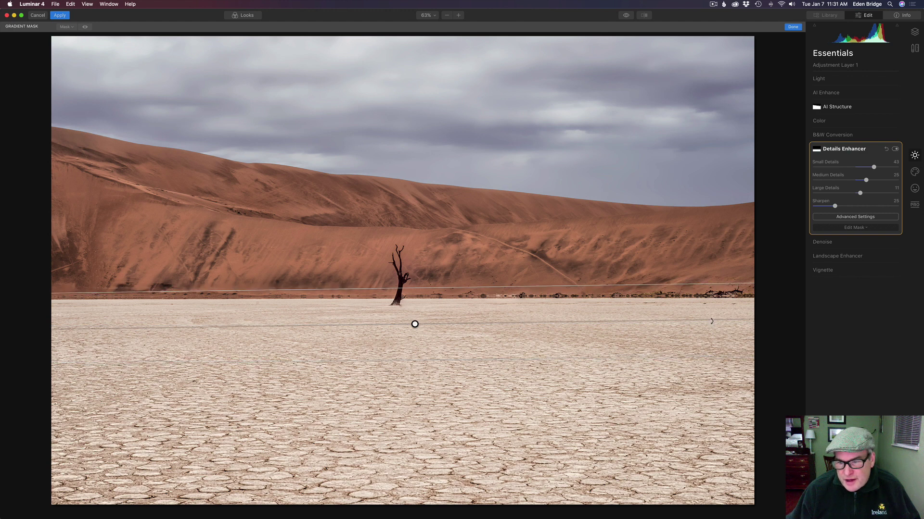
Finish the Details Enhancer mask, then compare by toggling the effect and the original-photo view.
click(793, 26)
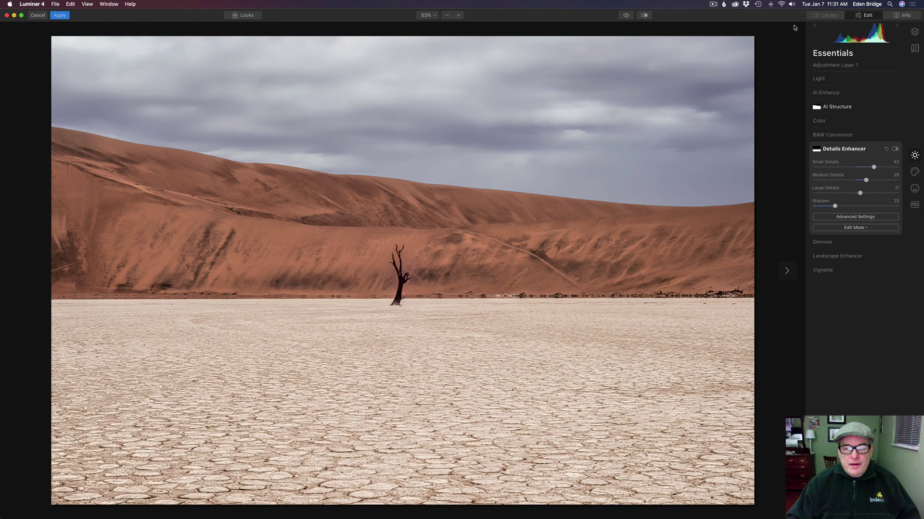
click(896, 150)
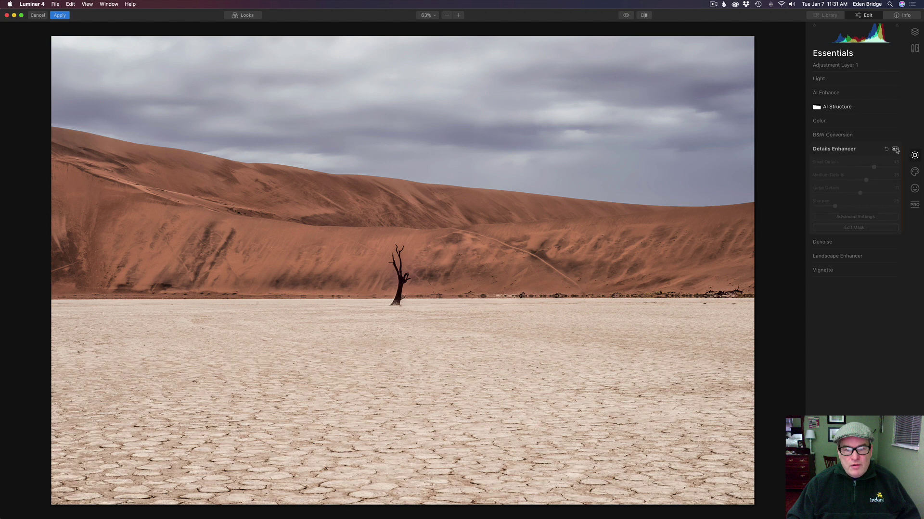
click(896, 151)
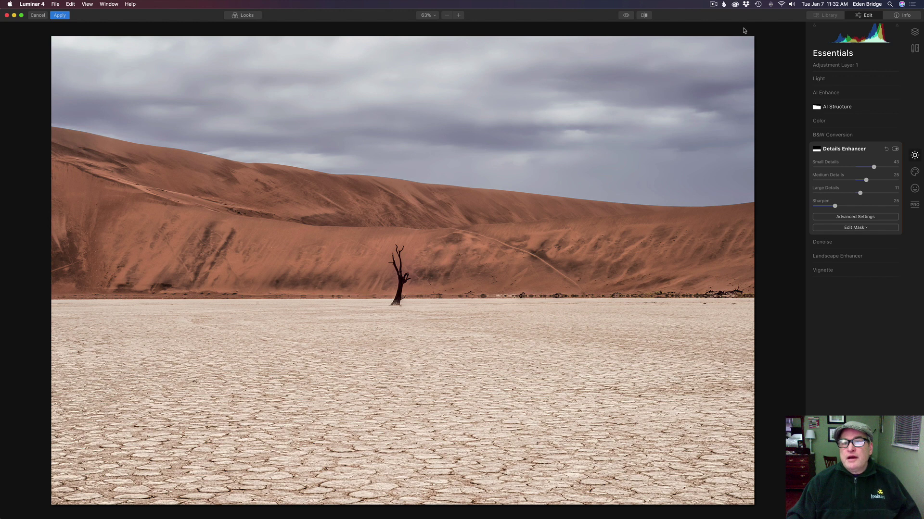
click(626, 15)
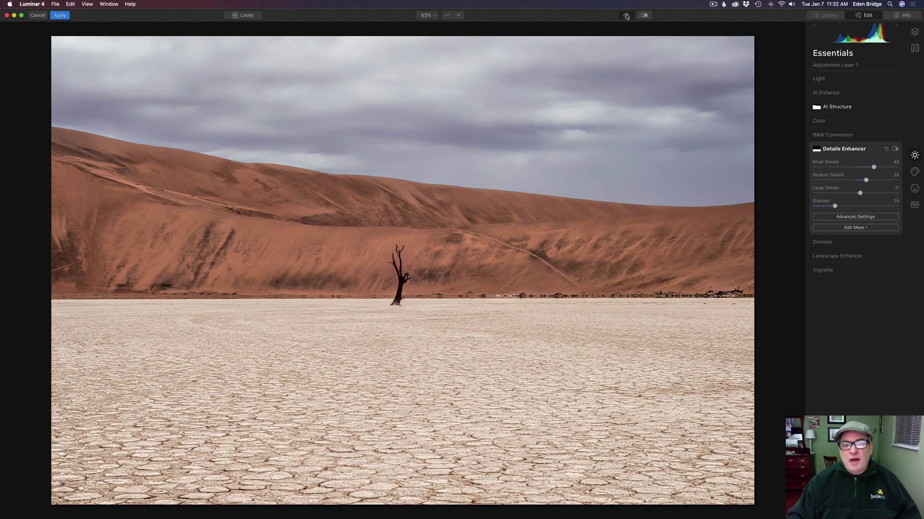
click(626, 15)
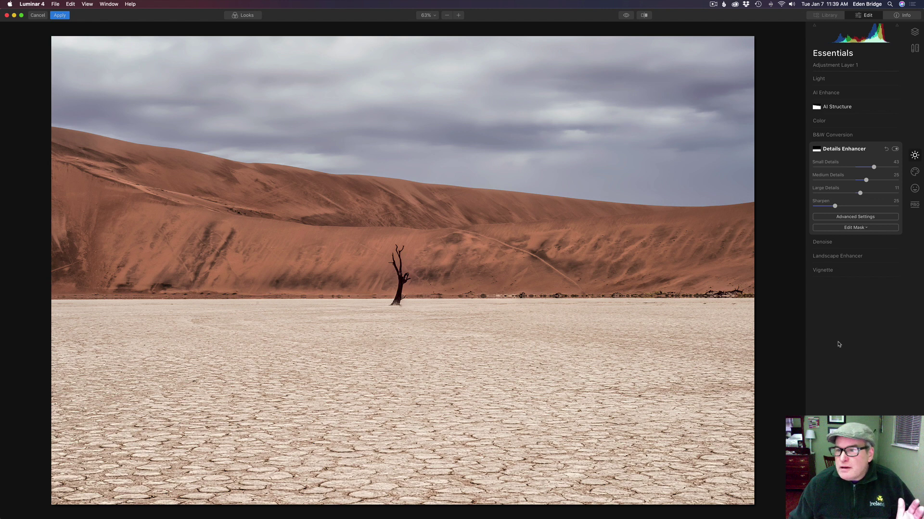
Show the Professional tools and expand Adjustable Gradient, its values still at 0.
click(915, 205)
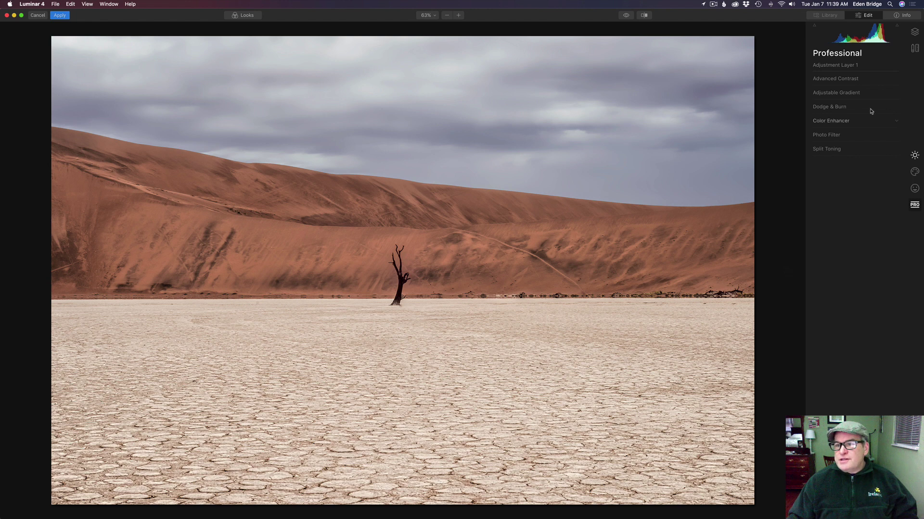
click(845, 95)
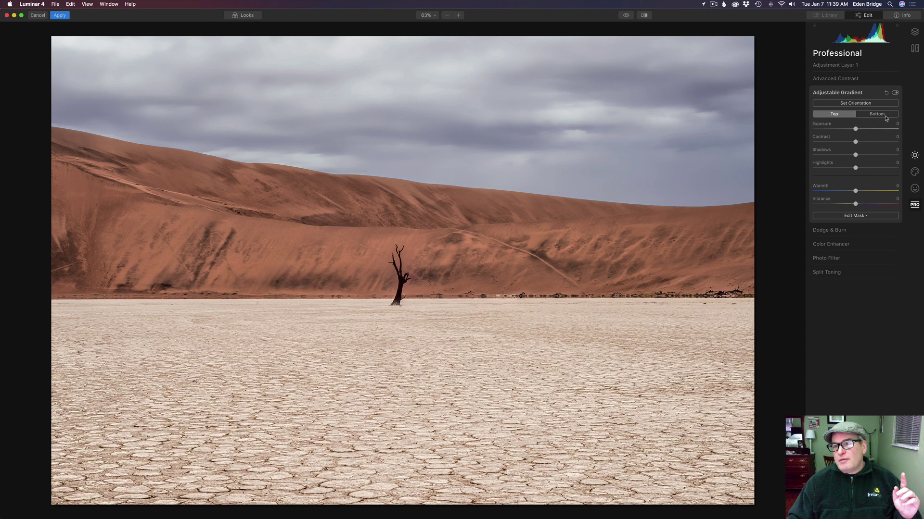
Position the Adjustable Gradient along the horizon with a tighter transition band.
click(859, 104)
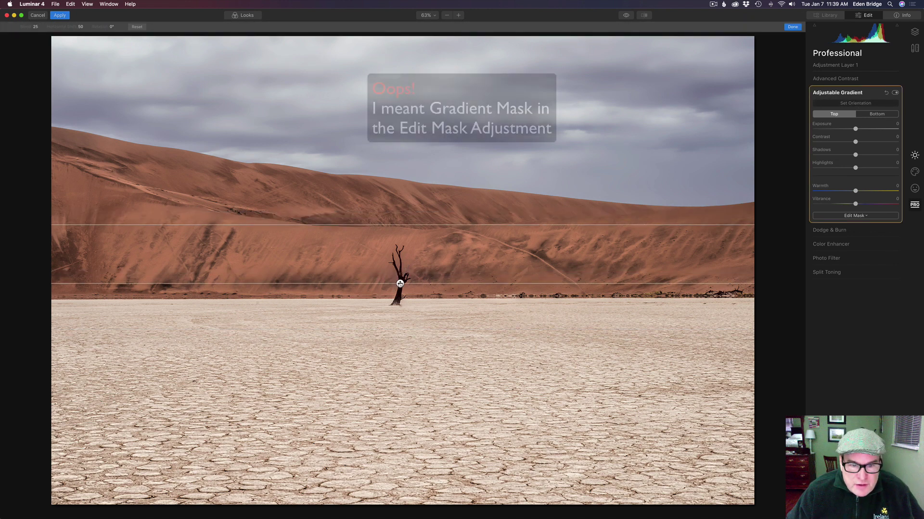
drag(400, 284, 399, 298)
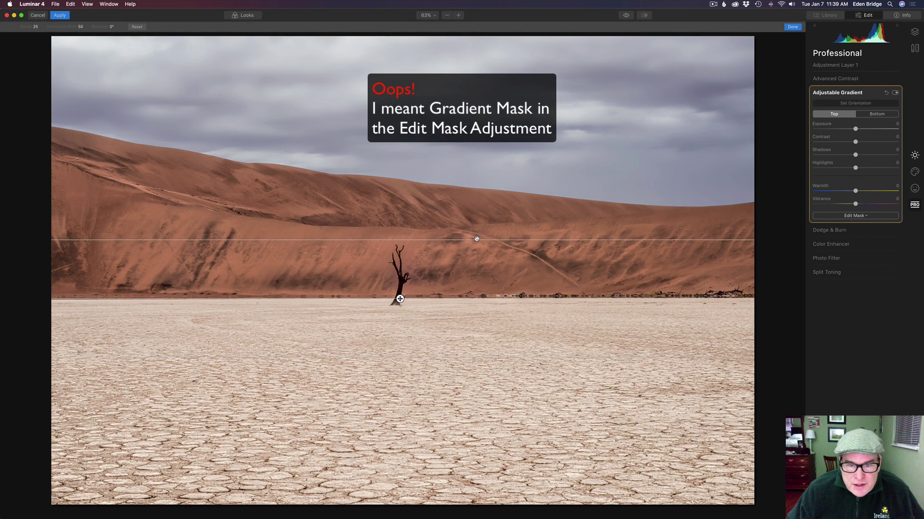
drag(476, 239, 475, 274)
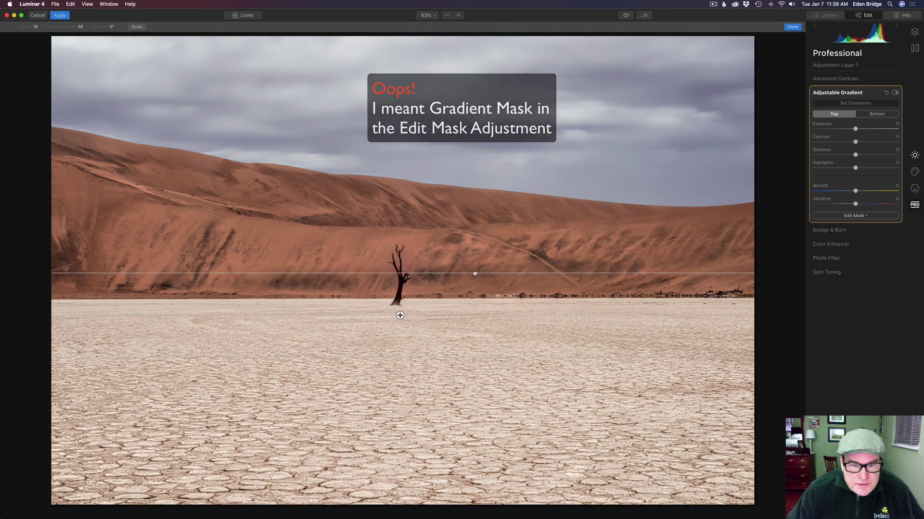
drag(400, 315, 402, 299)
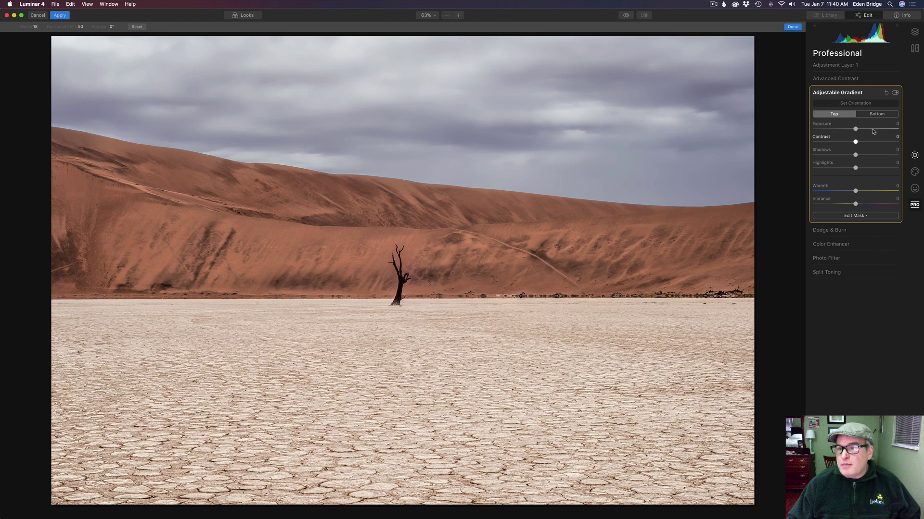
Give the gradient's bottom half Exposure -38, Contrast 11 and Warmth 13.
click(880, 116)
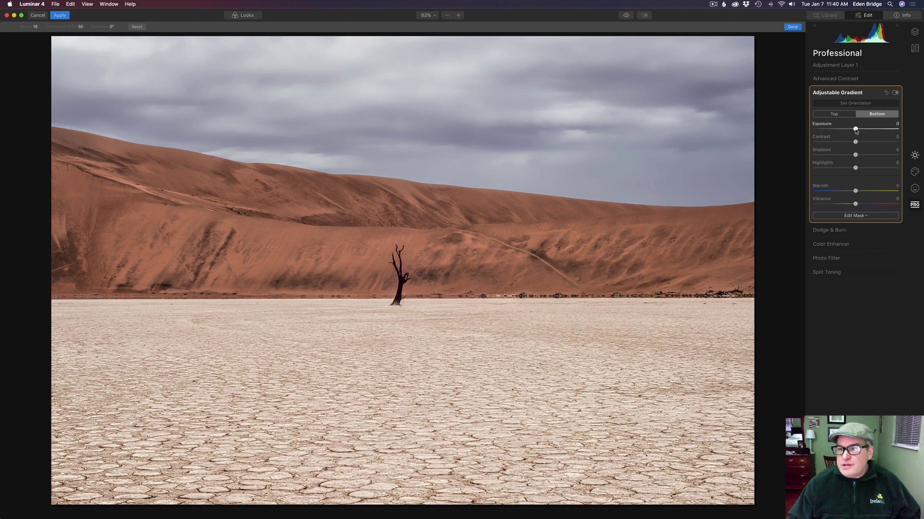
drag(855, 130, 855, 155)
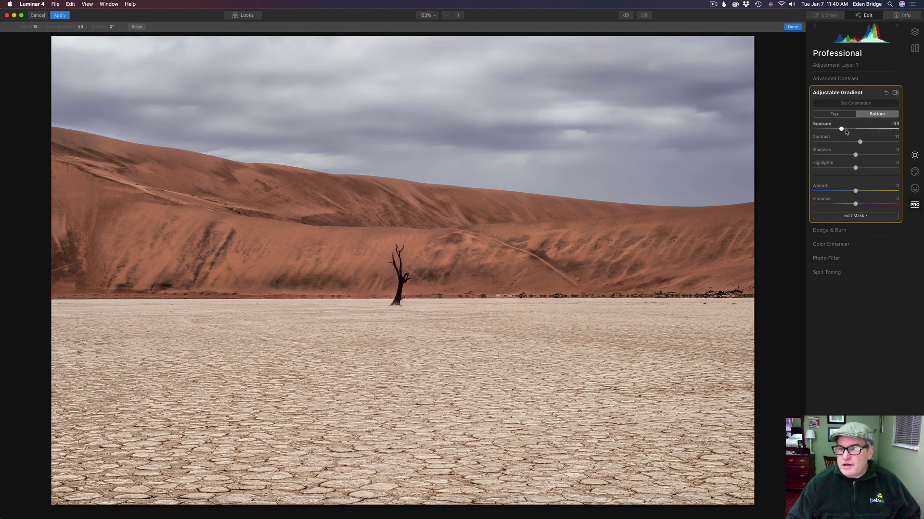
drag(841, 129, 839, 129)
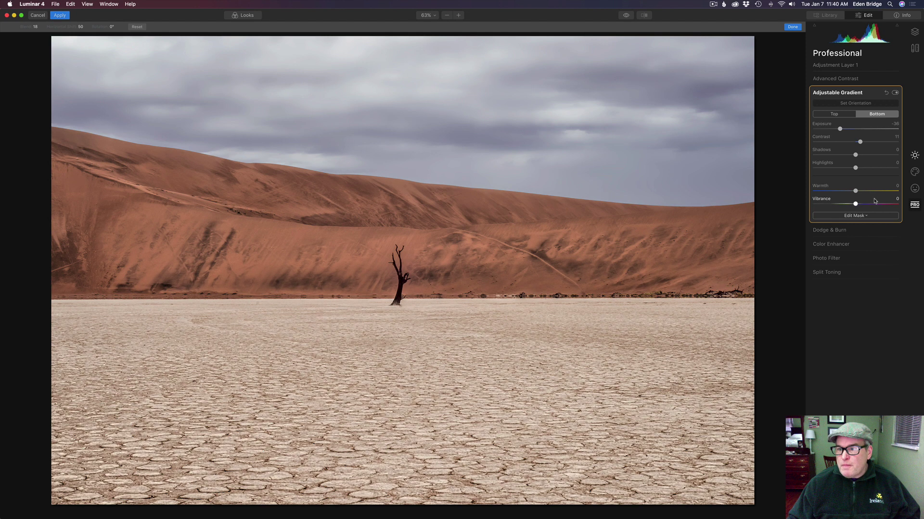
drag(855, 191, 861, 192)
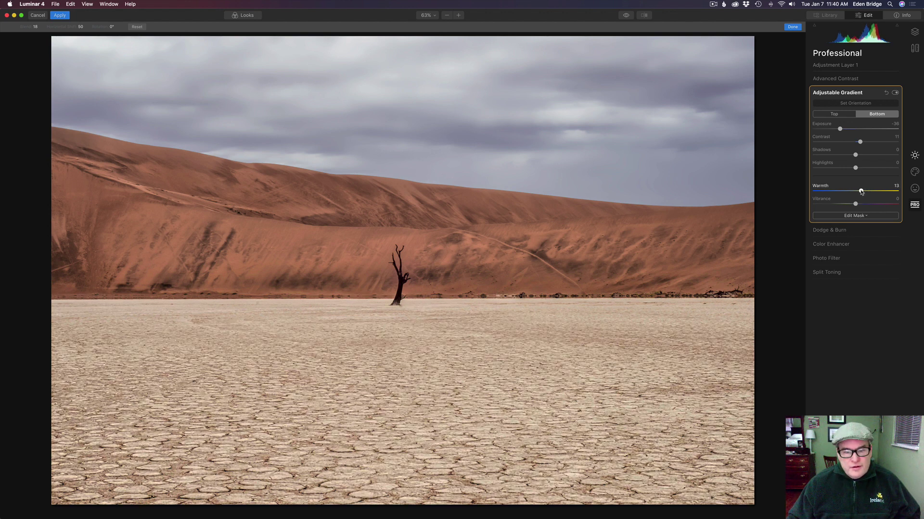
Toggle the Adjustable Gradient off and on twice to compare the bottom-half effect.
click(896, 93)
click(896, 93)
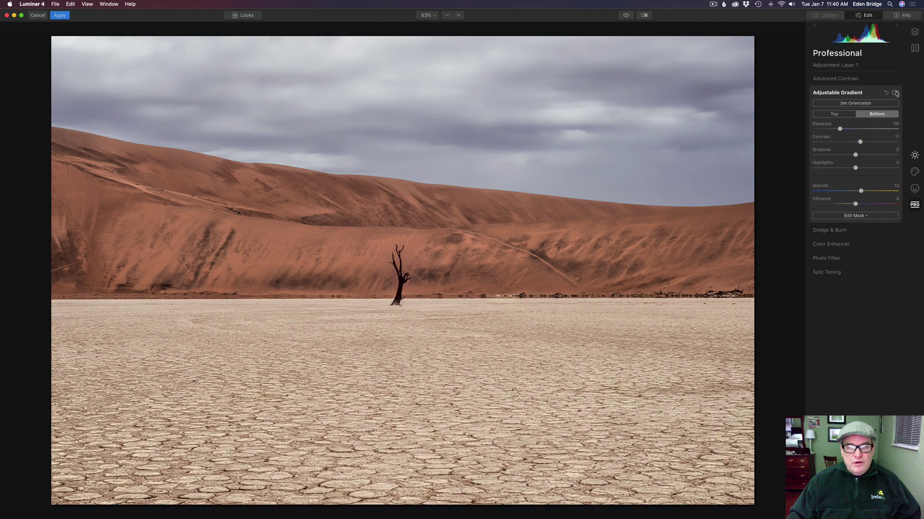
click(895, 93)
click(896, 93)
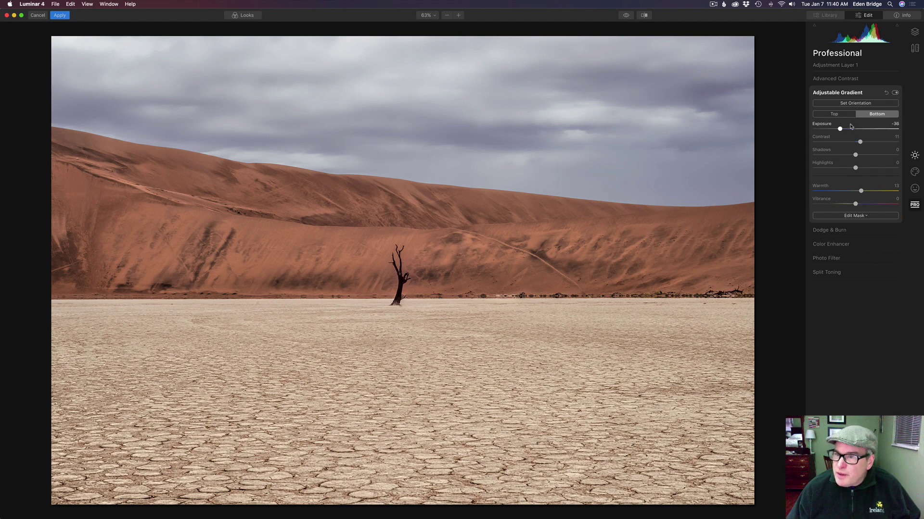
Set the gradient's top half to Exposure 8, Contrast 19 and Warmth 7, comparing before and after.
click(835, 116)
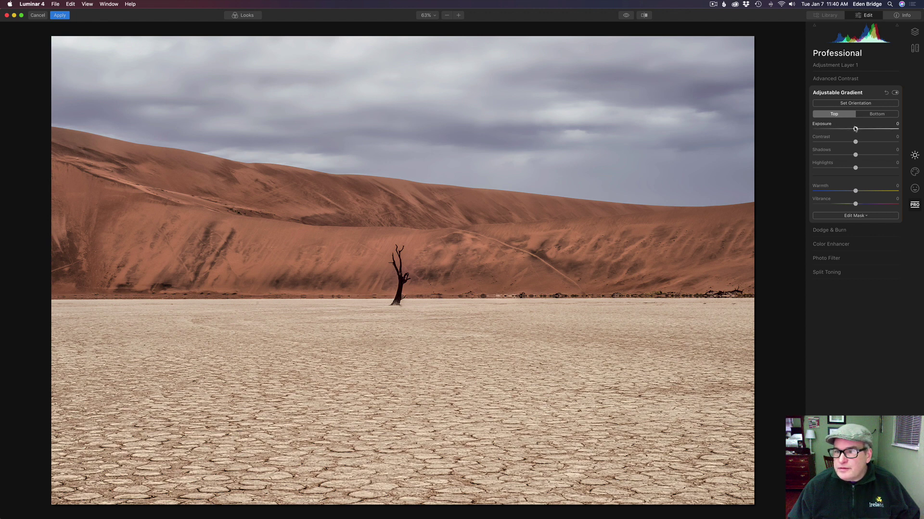
drag(854, 129, 859, 130)
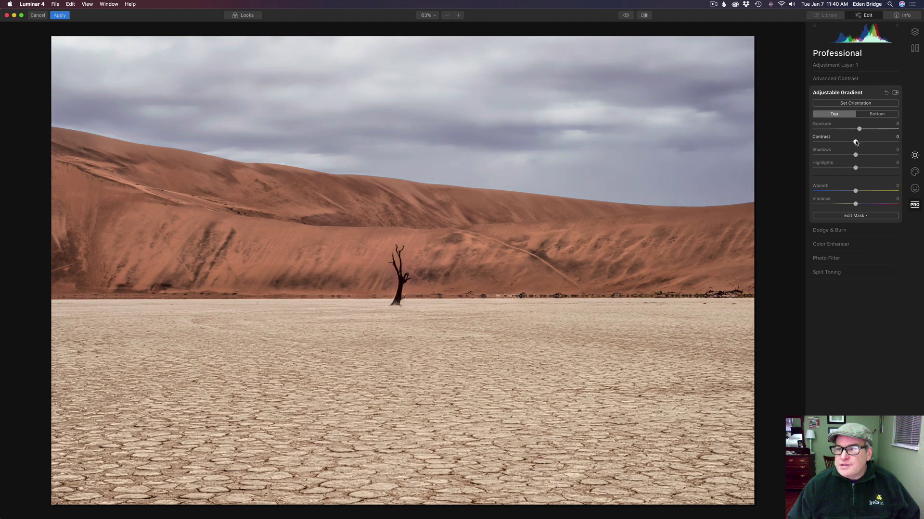
drag(856, 142, 862, 142)
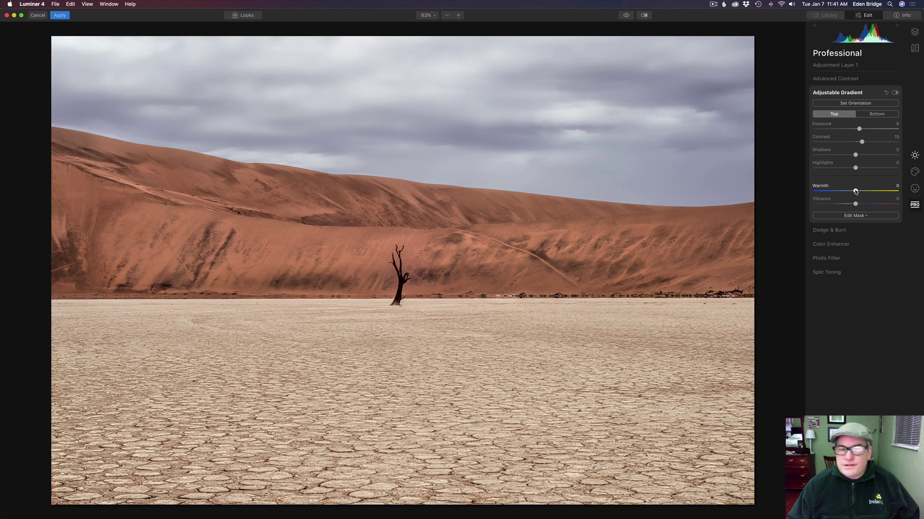
drag(856, 191, 859, 192)
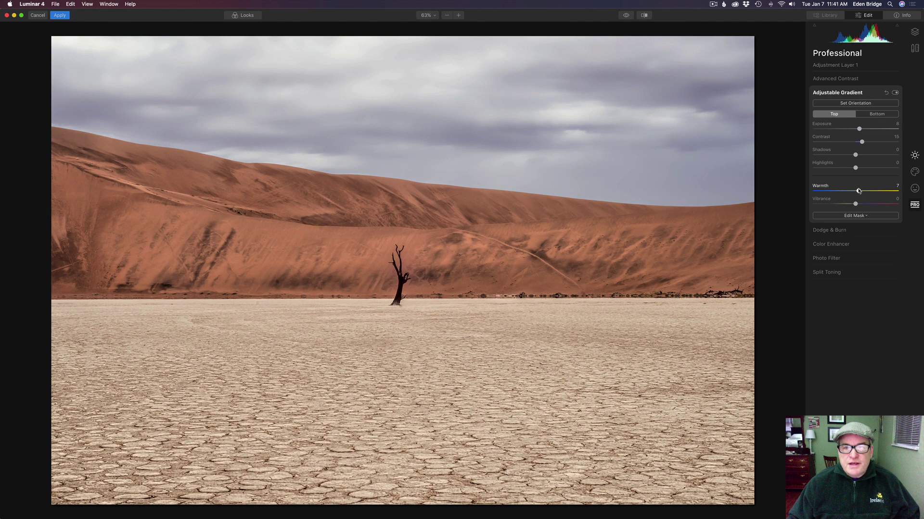
click(896, 93)
click(896, 93)
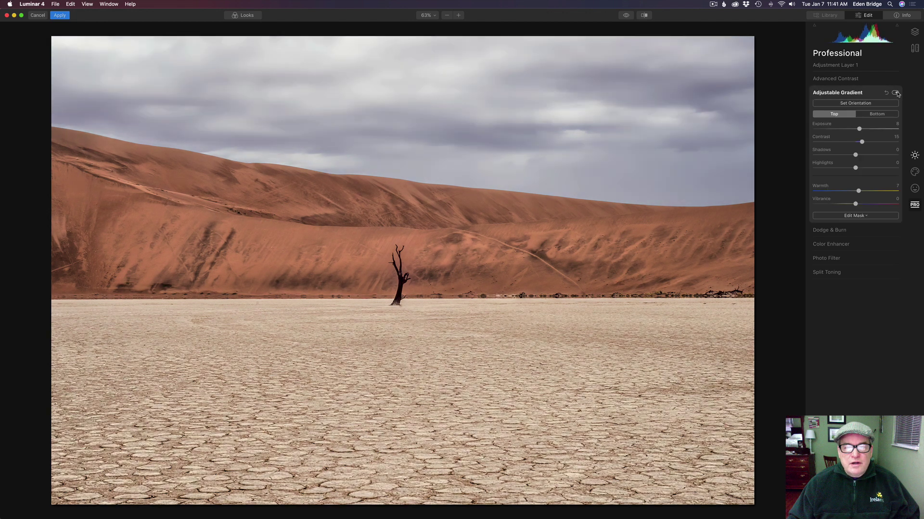
click(895, 93)
click(895, 93)
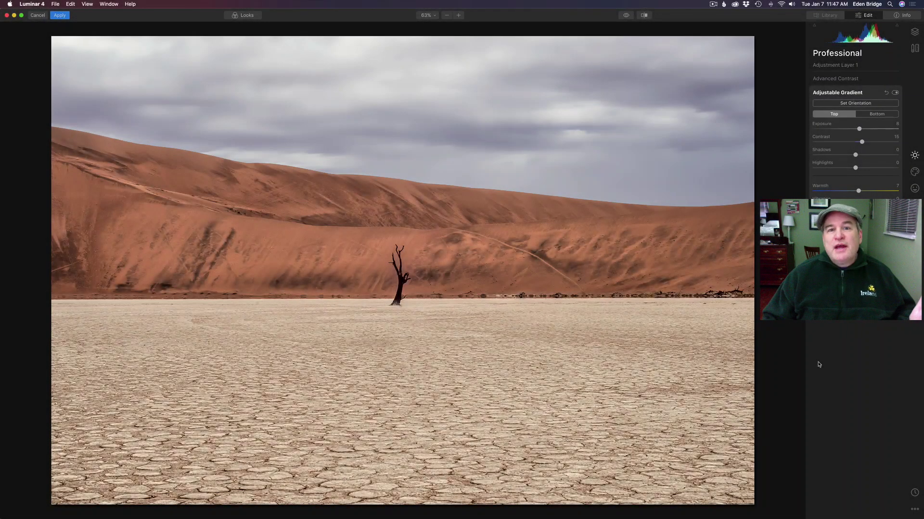
click(626, 15)
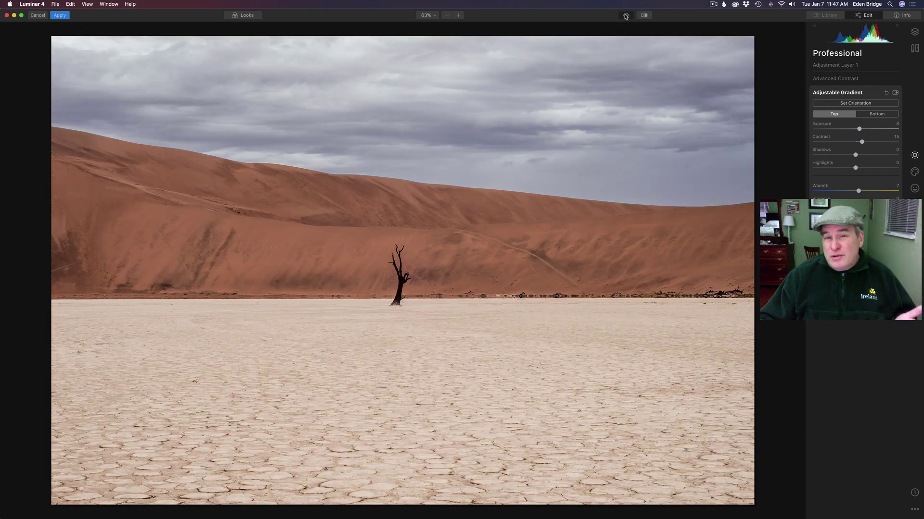
click(625, 15)
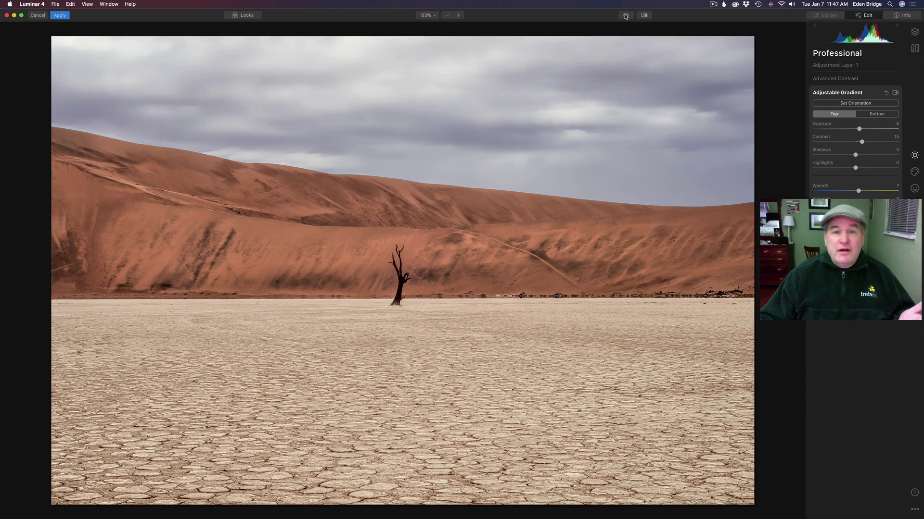